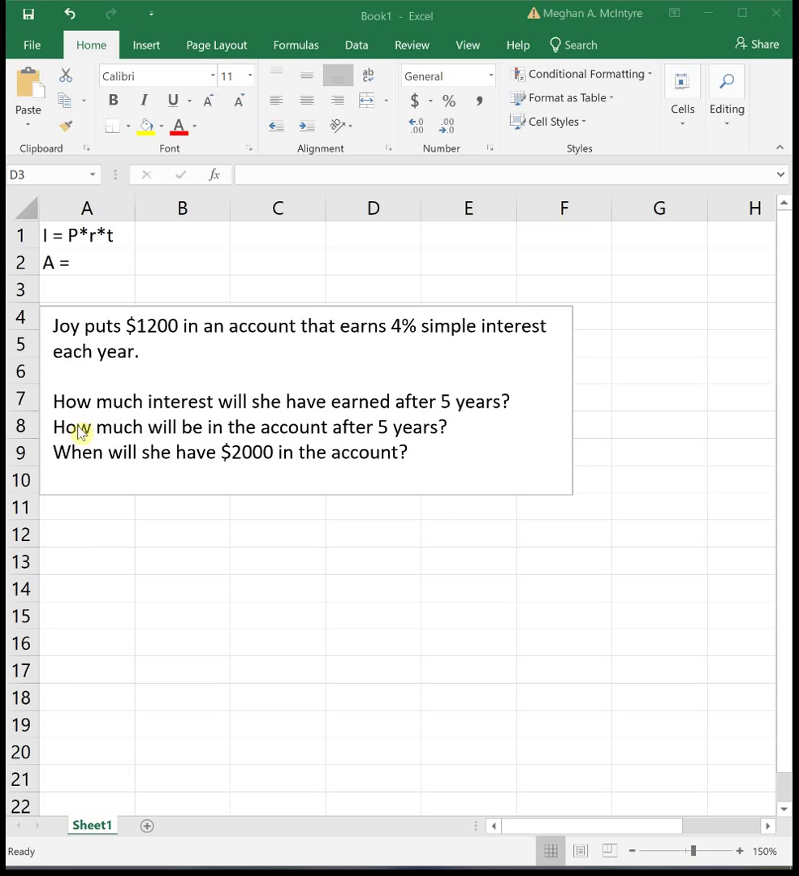
Label cells A12 to A15 with P, r, t and I, one below the other
left_click(70, 535)
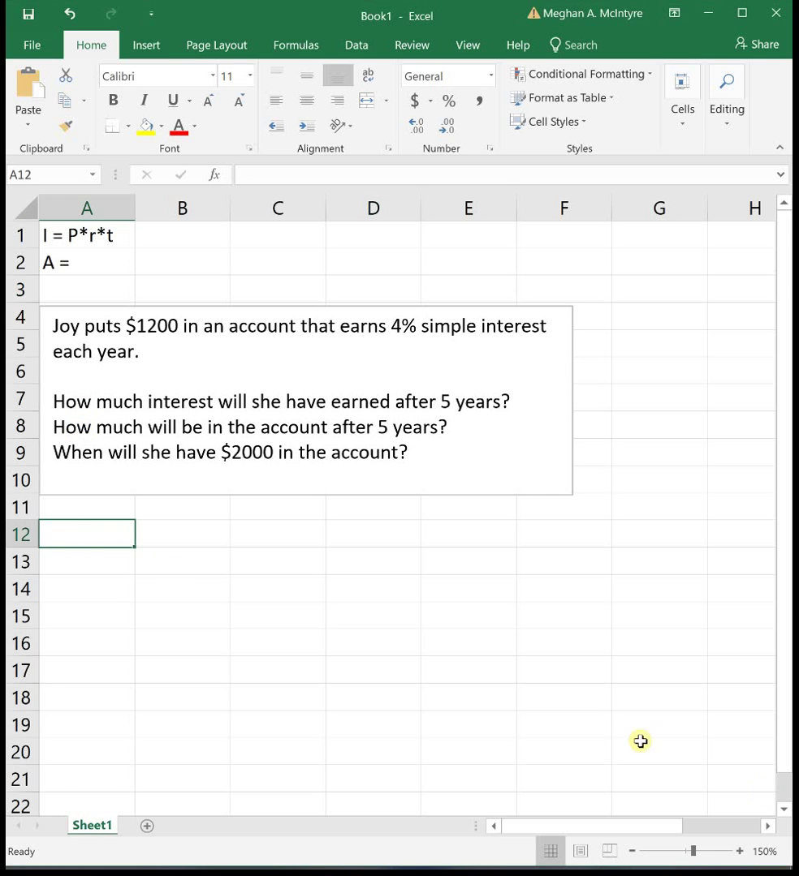
type("P")
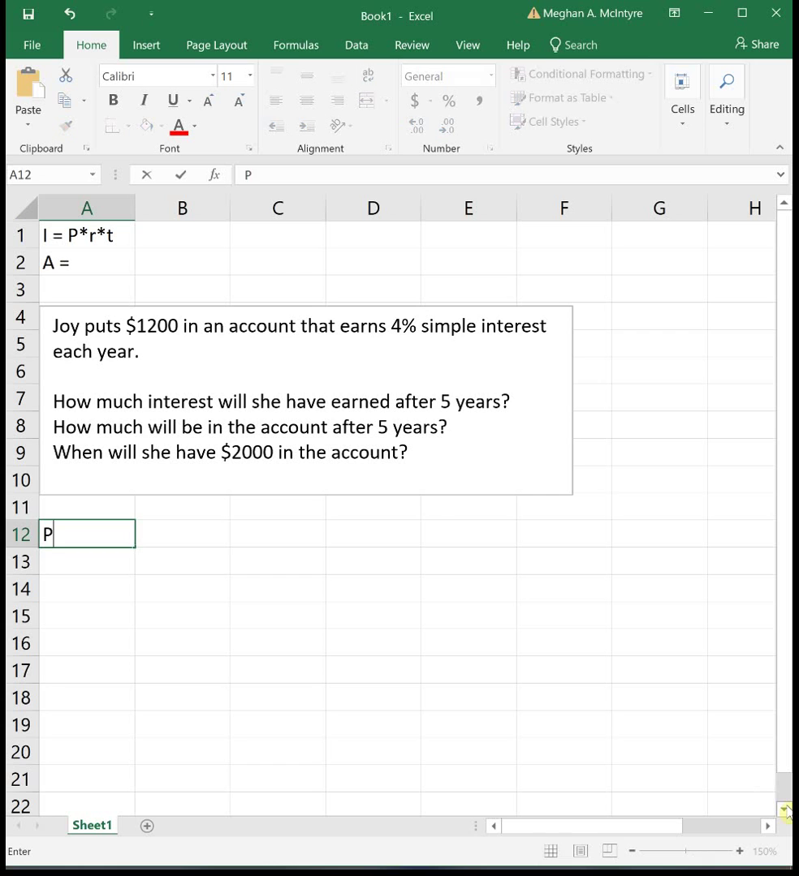
key("Return")
type("r")
key("Return")
type("t")
key("Return")
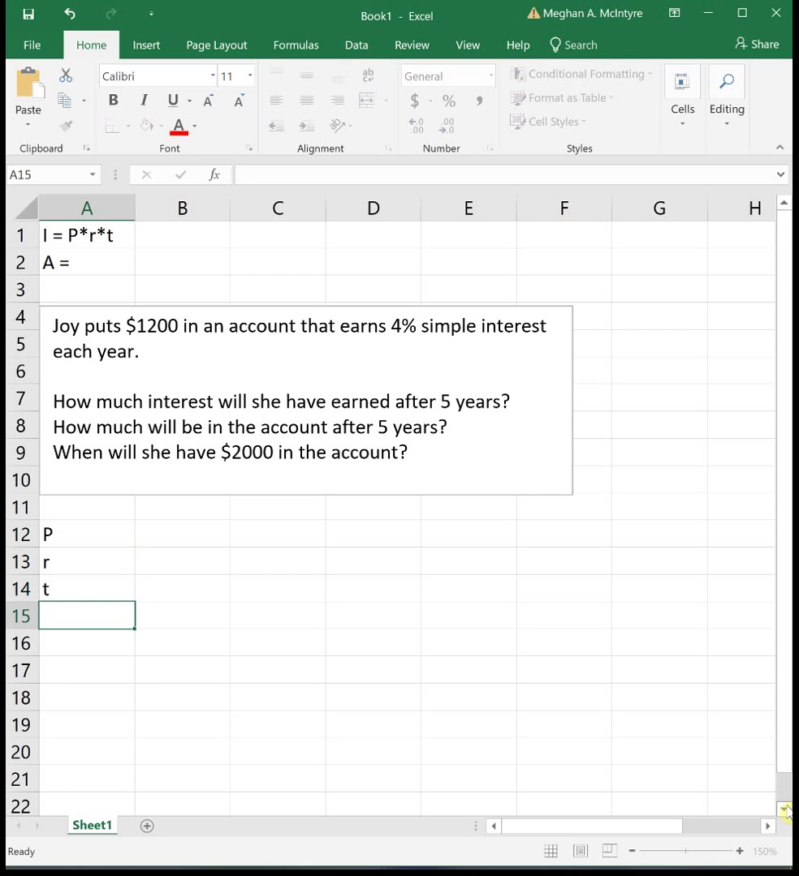
type("A")
key("BackSpace")
type("I")
key("Tab")
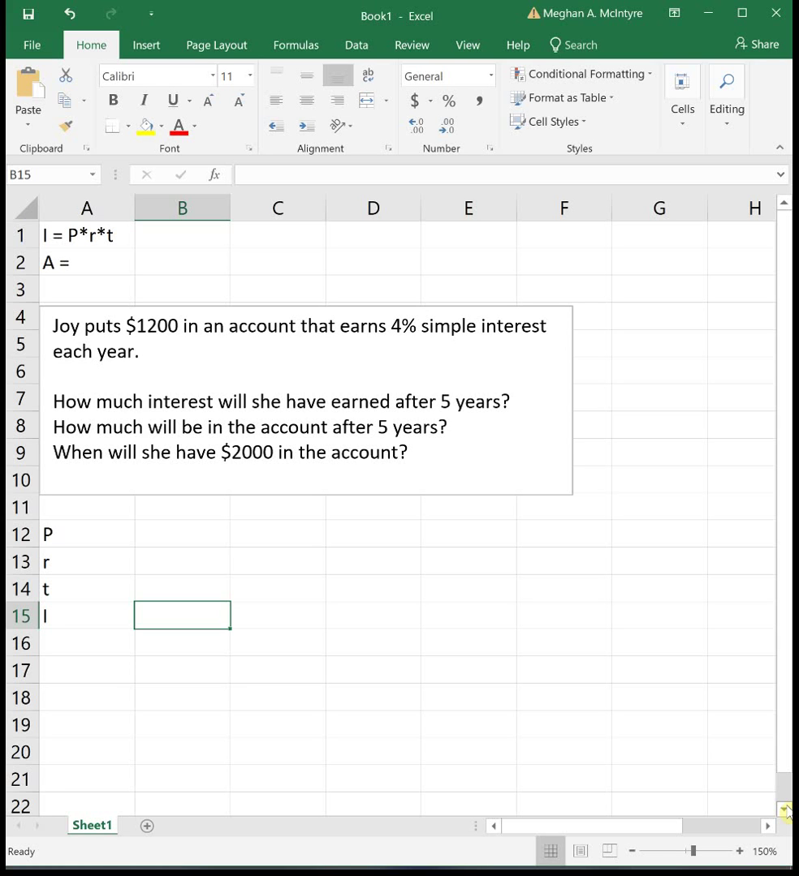
Enter the simple interest formula =B12*B13*B14 in cell B15, beside the I label
type("=")
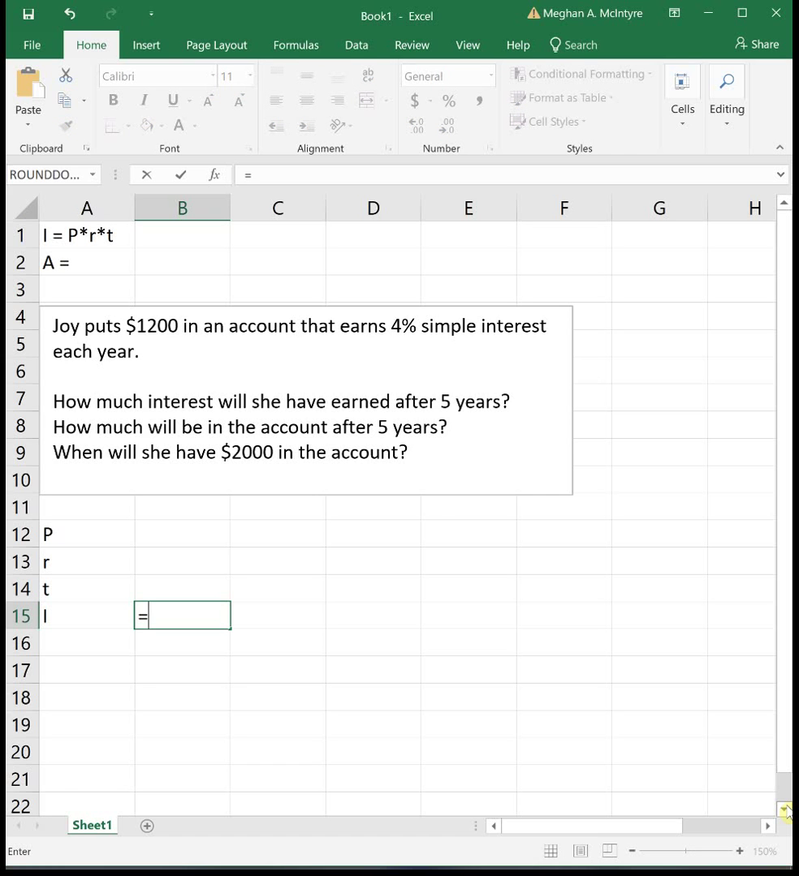
left_click(213, 535)
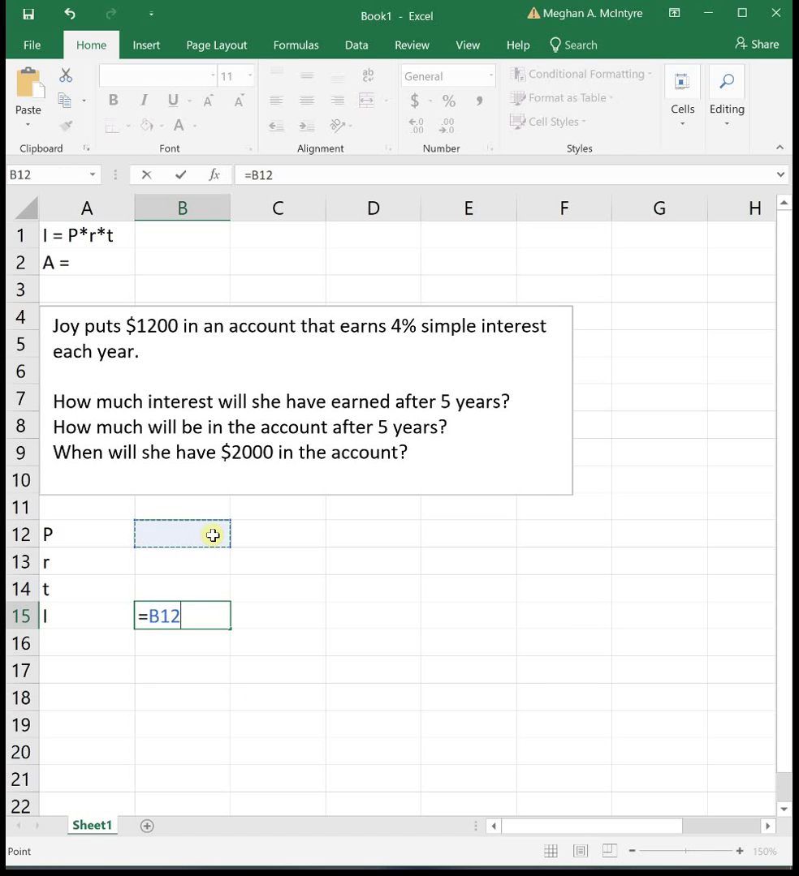
type("*")
left_click(208, 558)
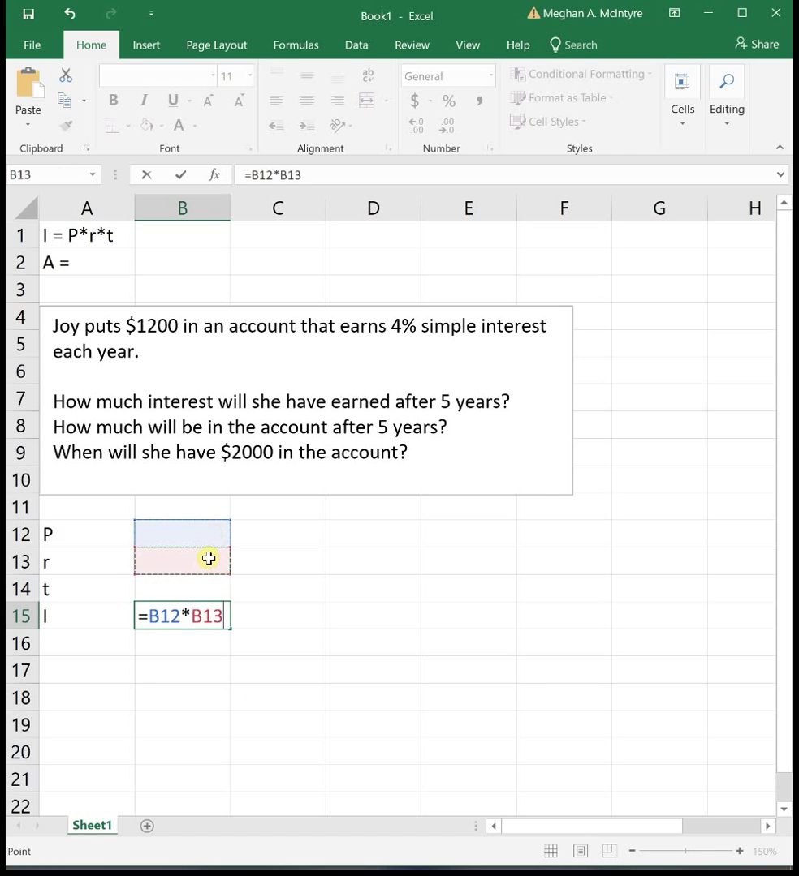
type("9*")
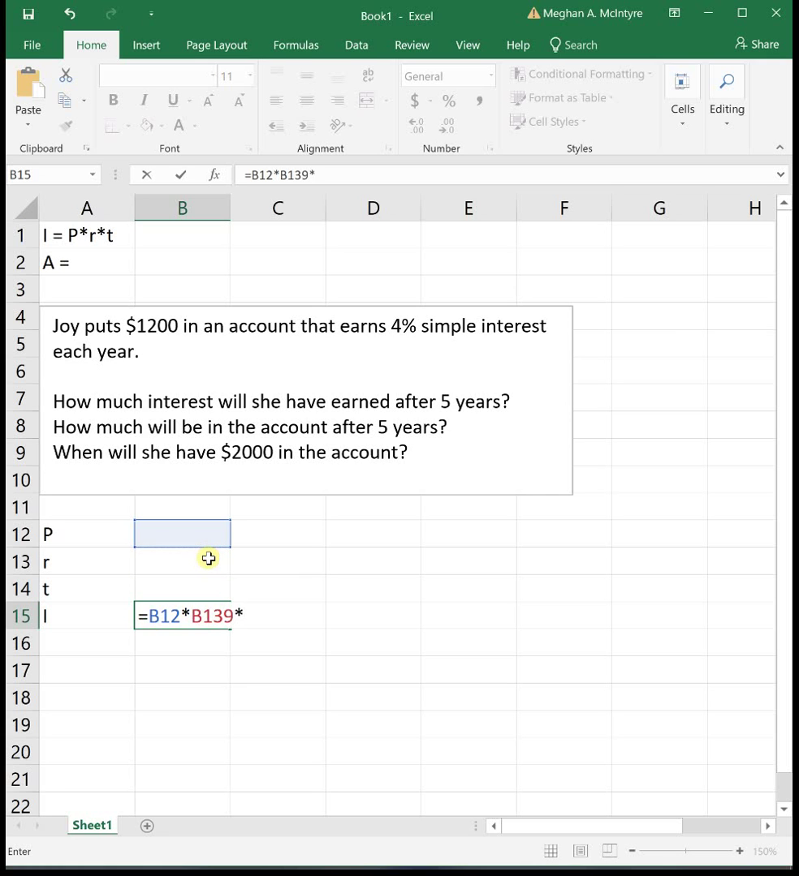
key("BackSpace")
key("BackSpace")
type("*")
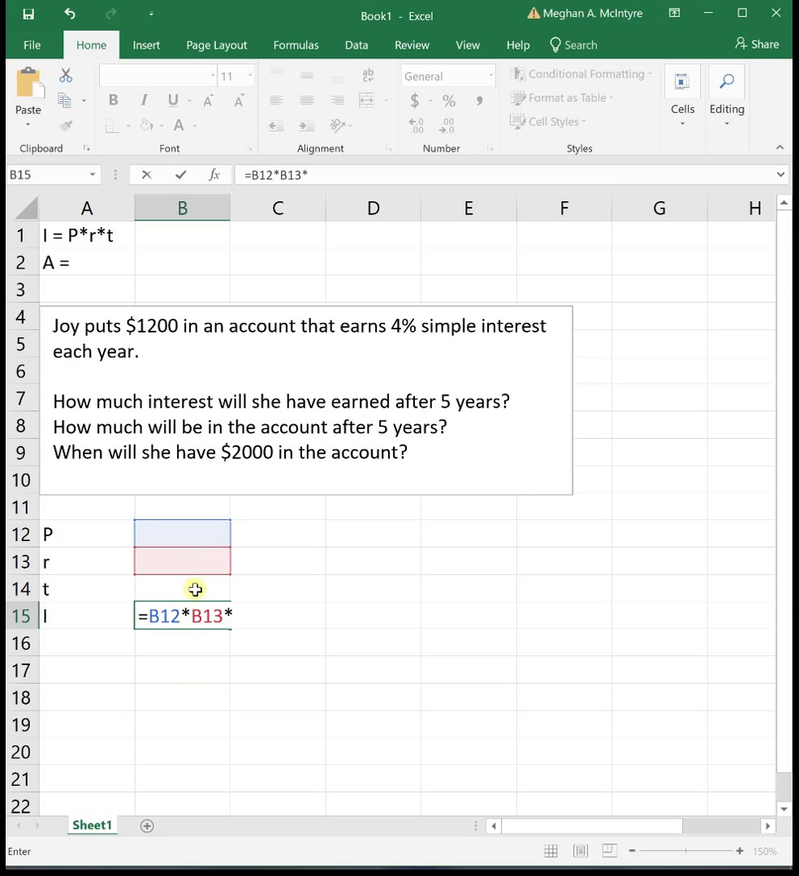
left_click(198, 589)
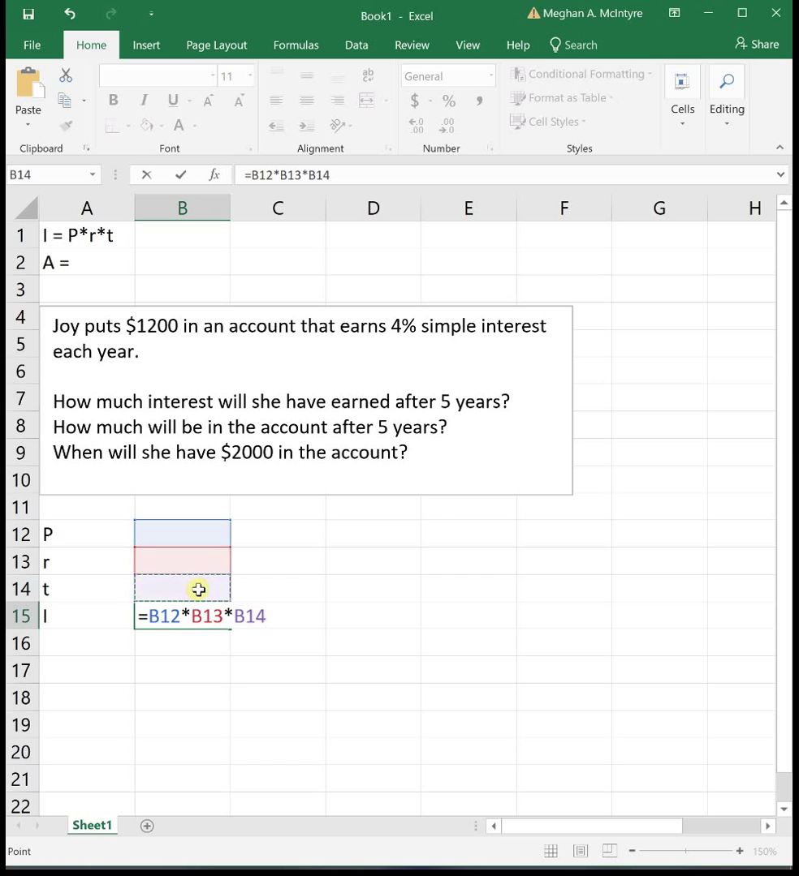
key("Return")
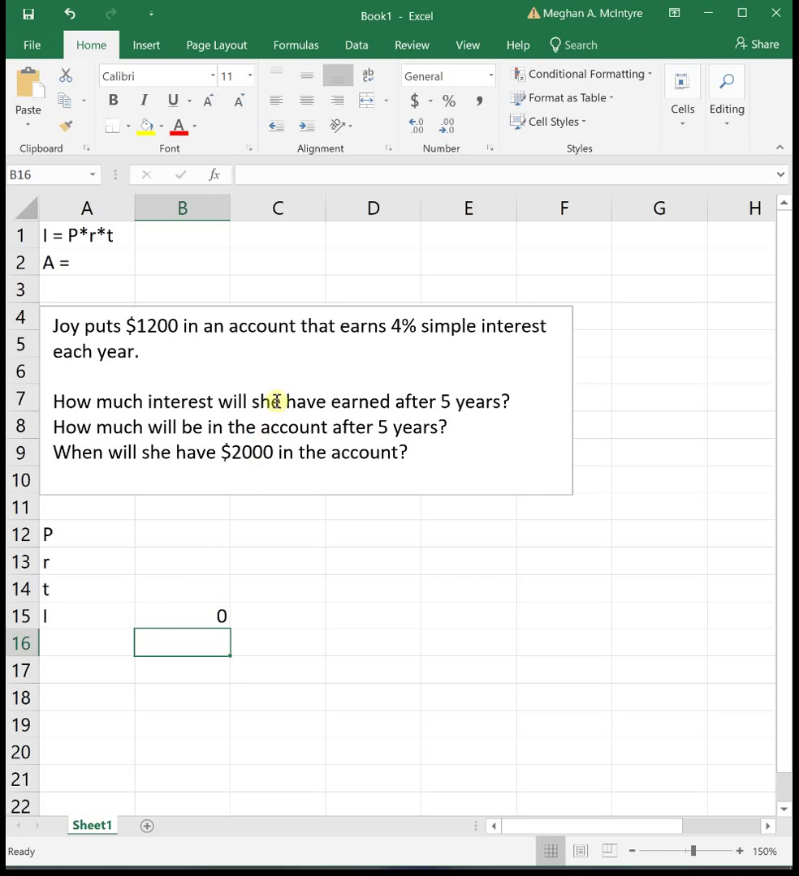
Fill in P as 1200, r as 0.04 and t as 5 in B12 to B14, and apply the dollar Accounting format to B15
left_click(209, 531)
type("1200")
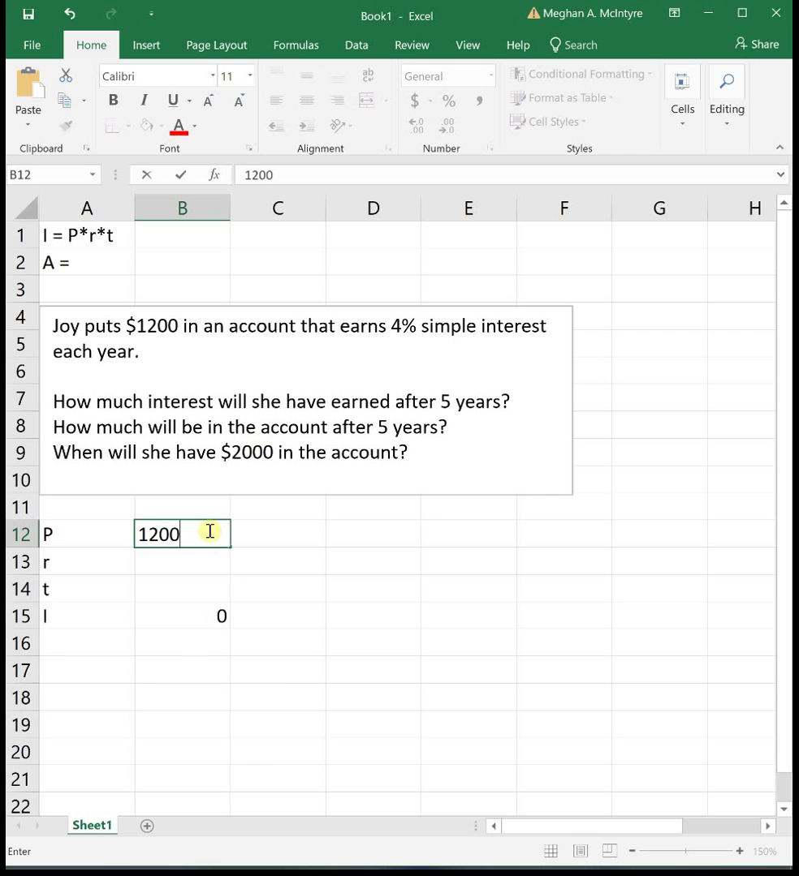
key("Return")
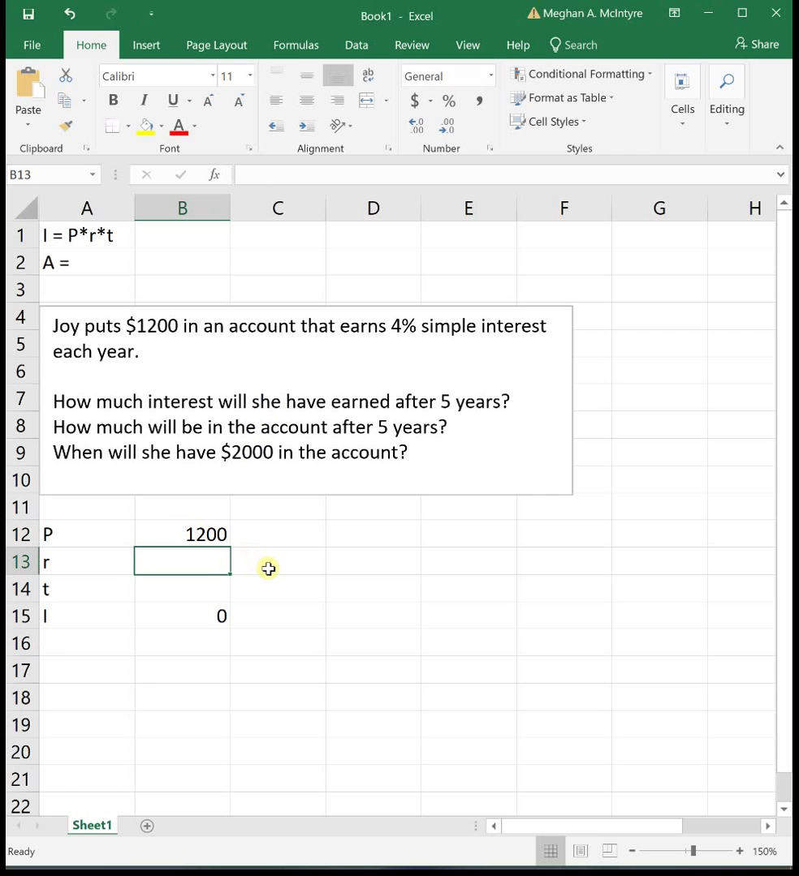
type("0.04")
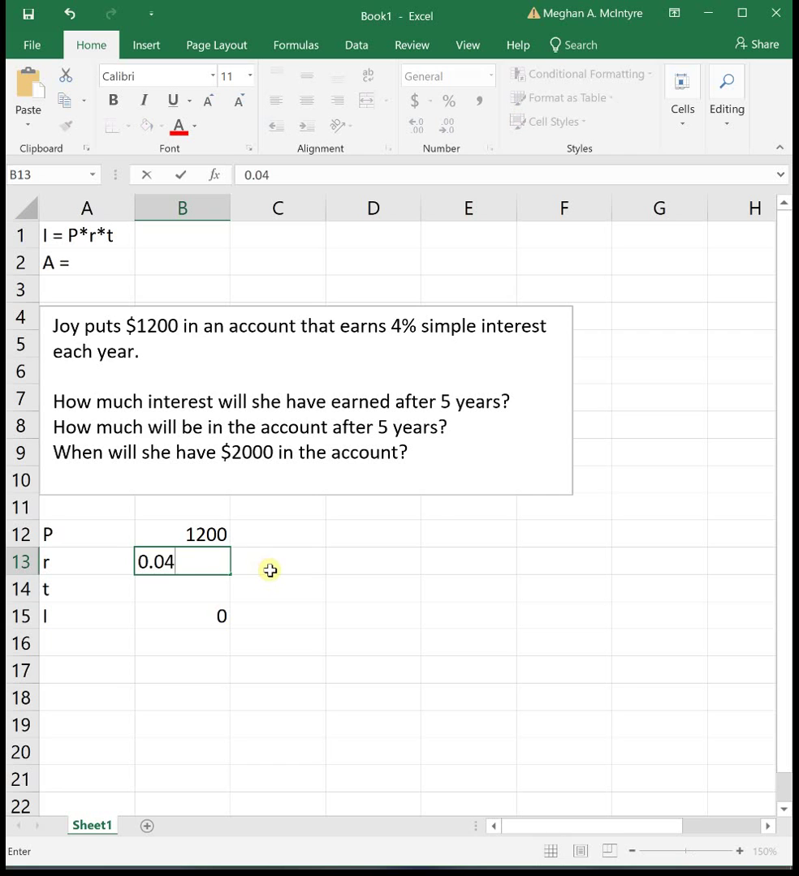
key("Return")
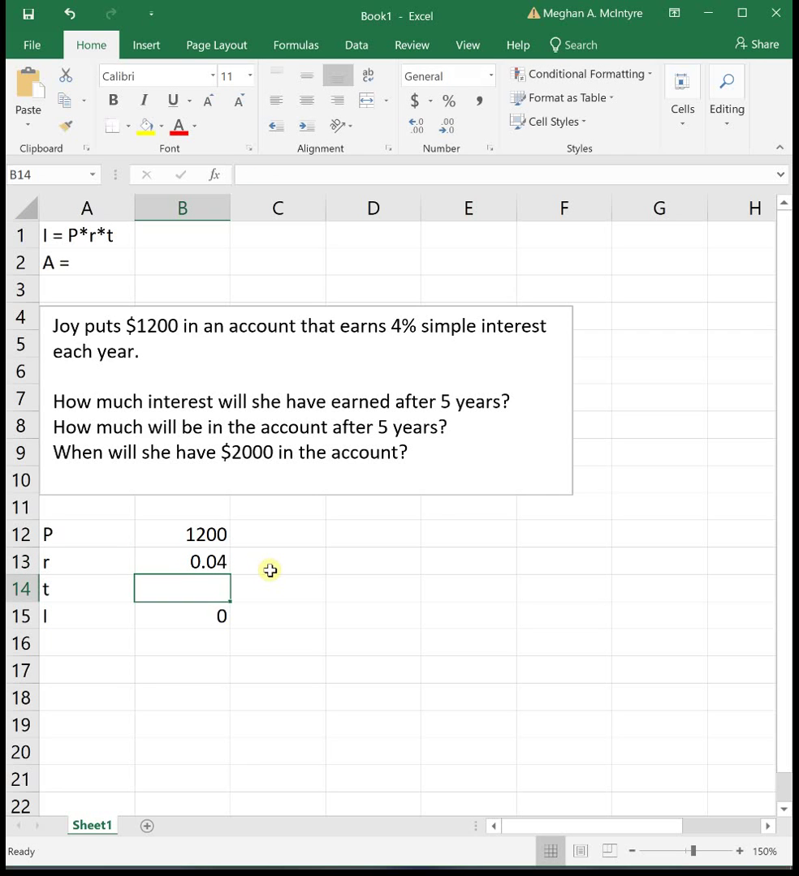
type("5")
key("Return")
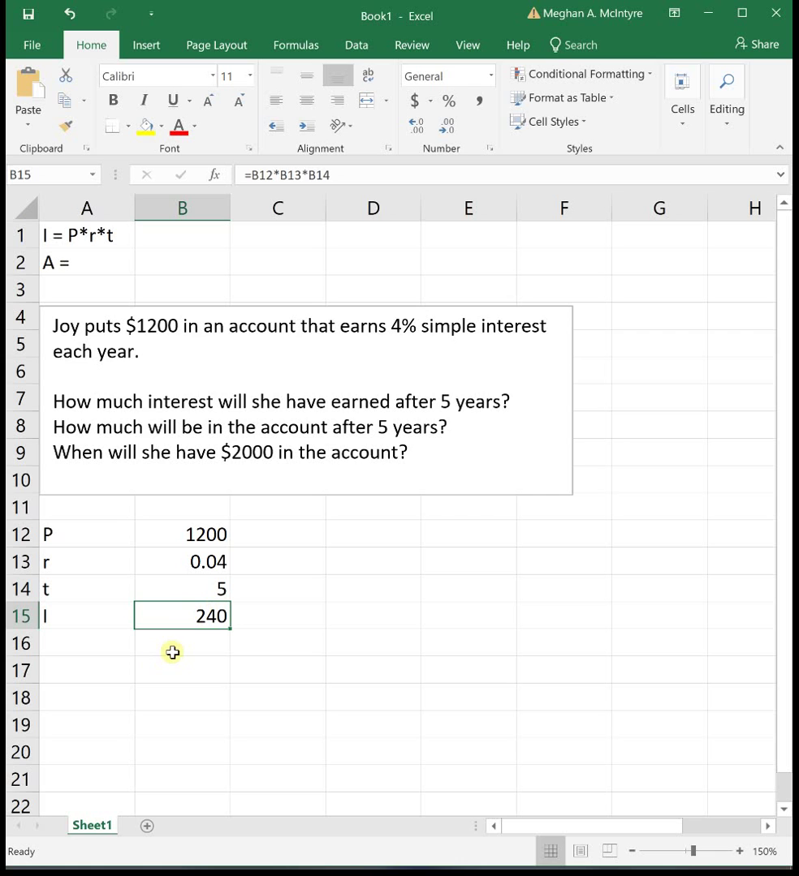
left_click(414, 101)
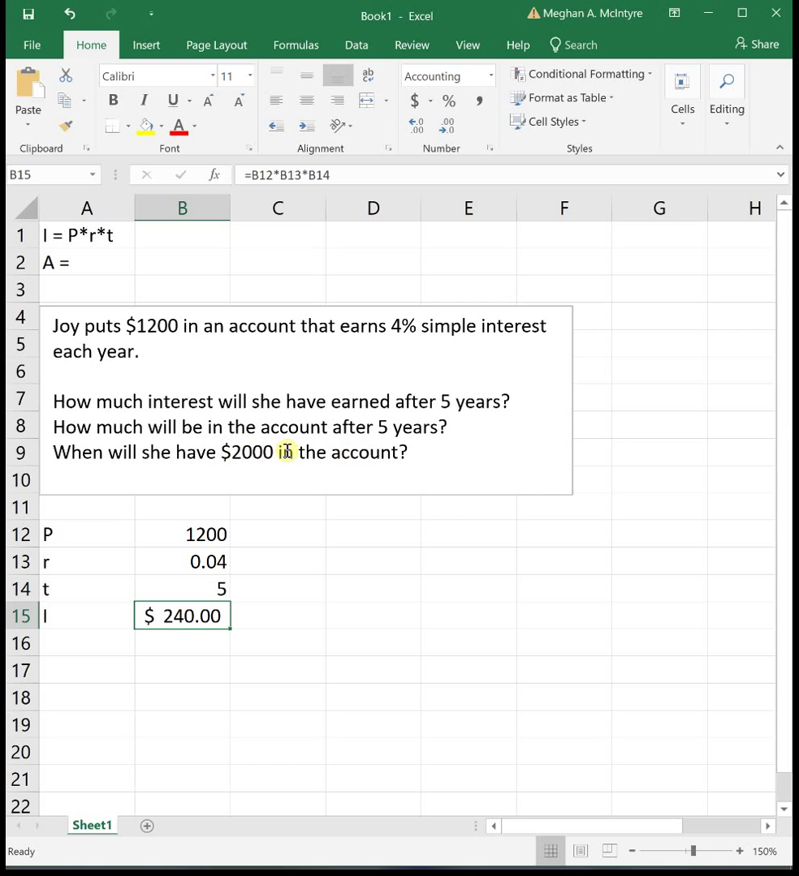
Complete the formula text in cell A2 so it reads A = P + I = P + P*r*t
left_click(118, 261)
left_click(280, 172)
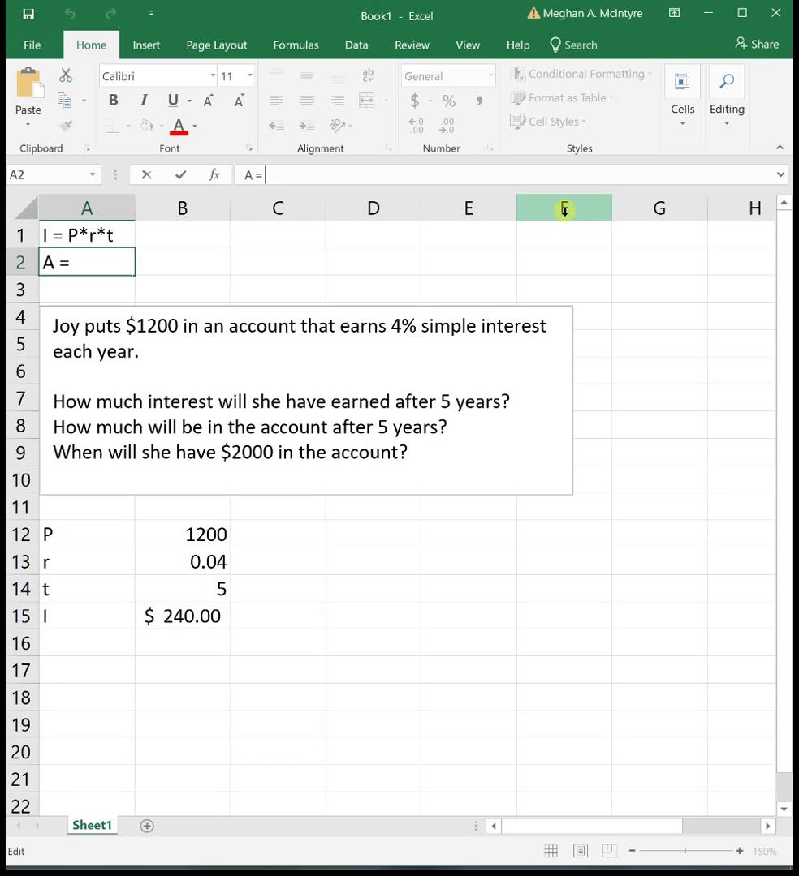
type("P + I = P")
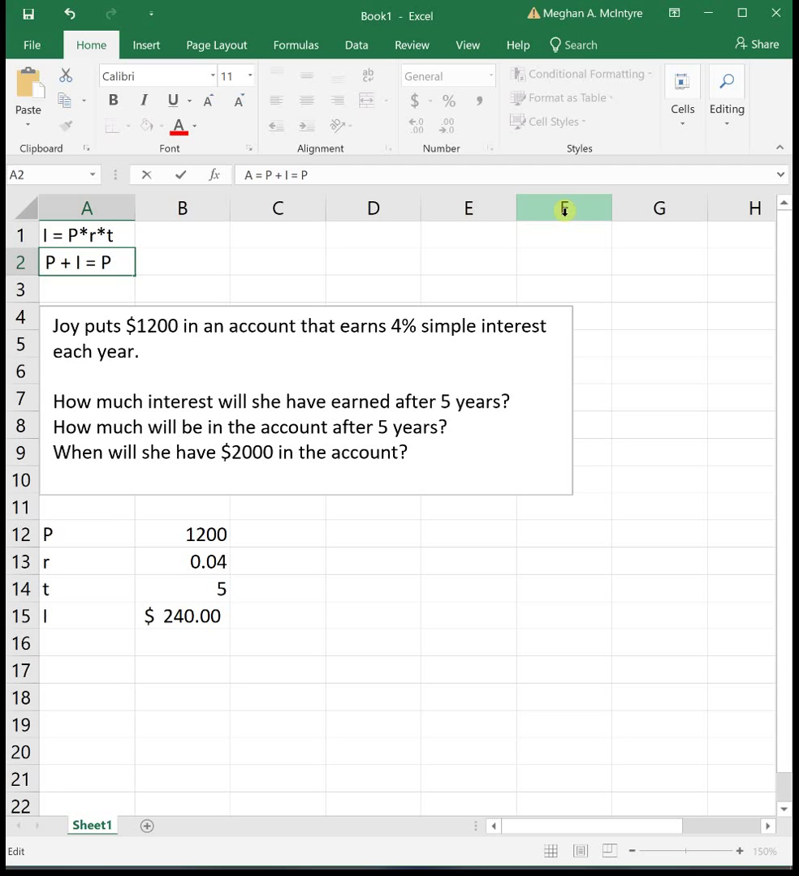
type(" + P*r*")
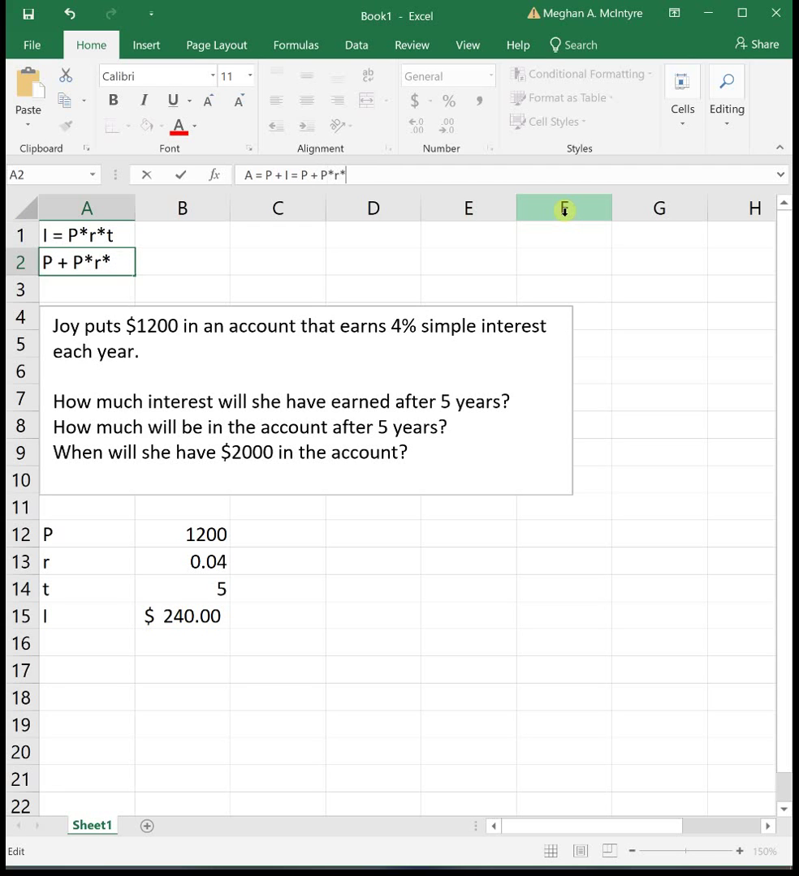
type("t")
key("Return")
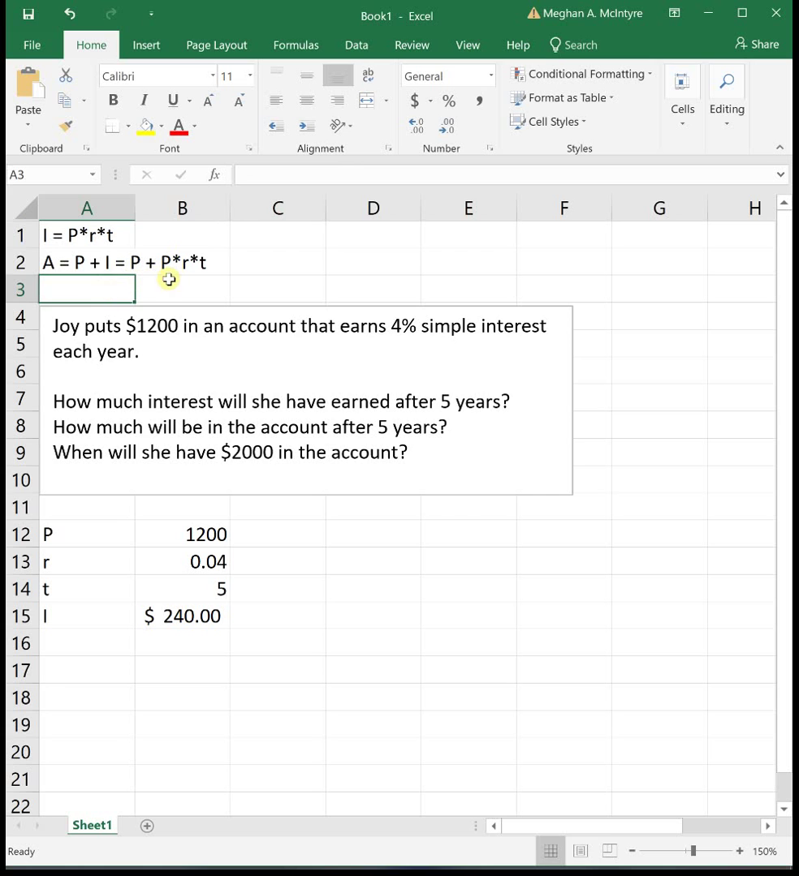
Write the factored form =P(1+r*t) as plain text in cell C2, beside the amount formula
left_click(256, 265)
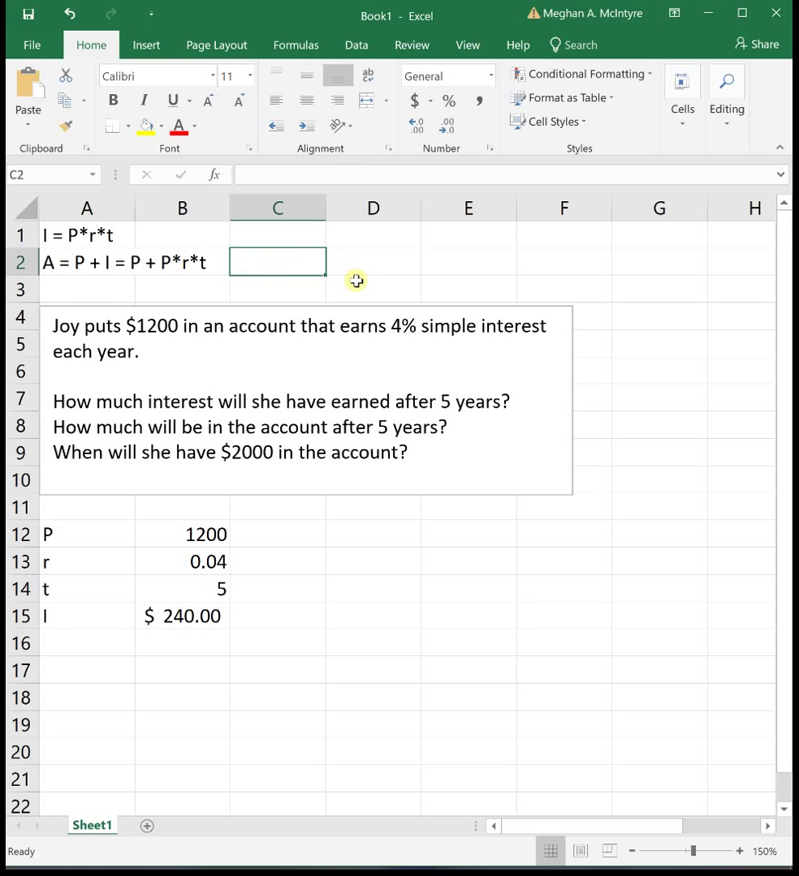
type("'=P")
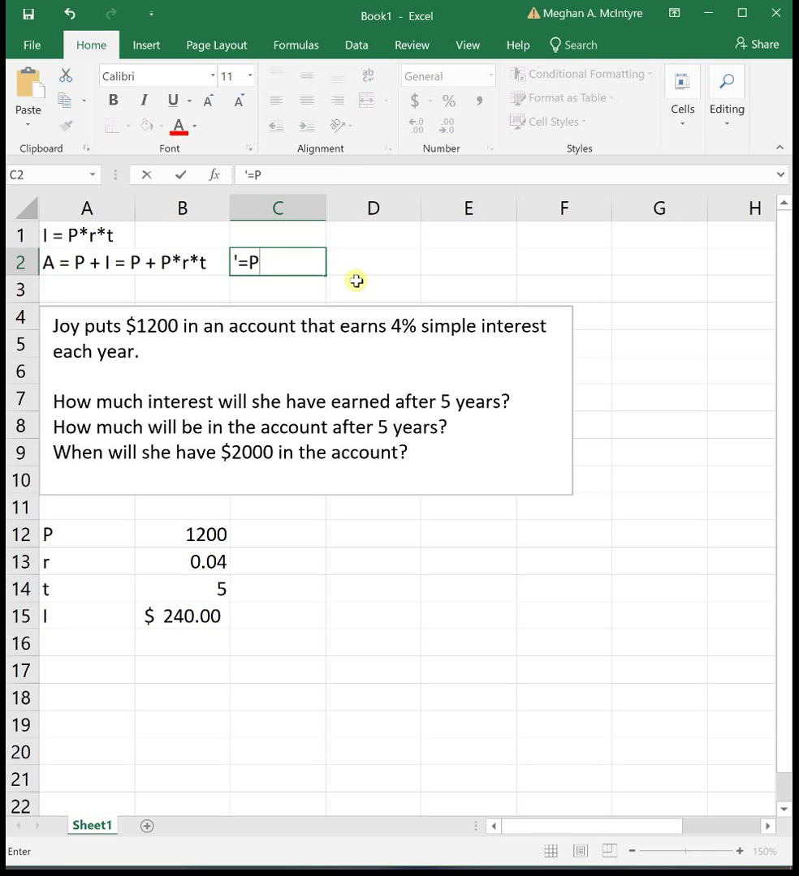
type("(1+r*t)")
key("Return")
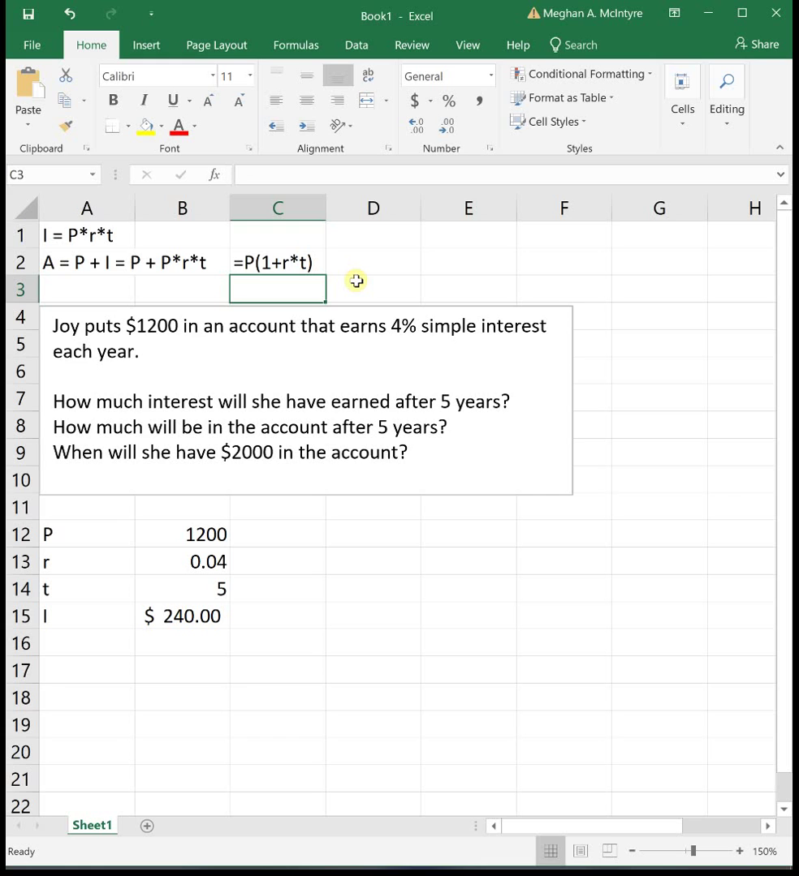
Label cells A17 to A20 with P, r, t and A for the account total calculation
left_click(113, 667)
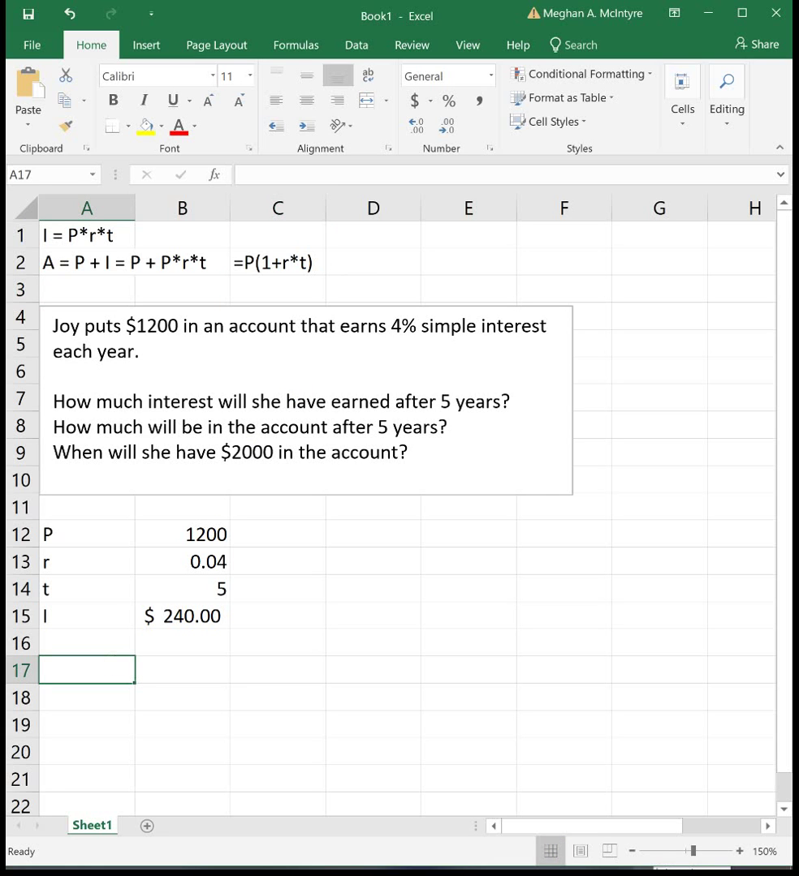
type("P")
key("Return")
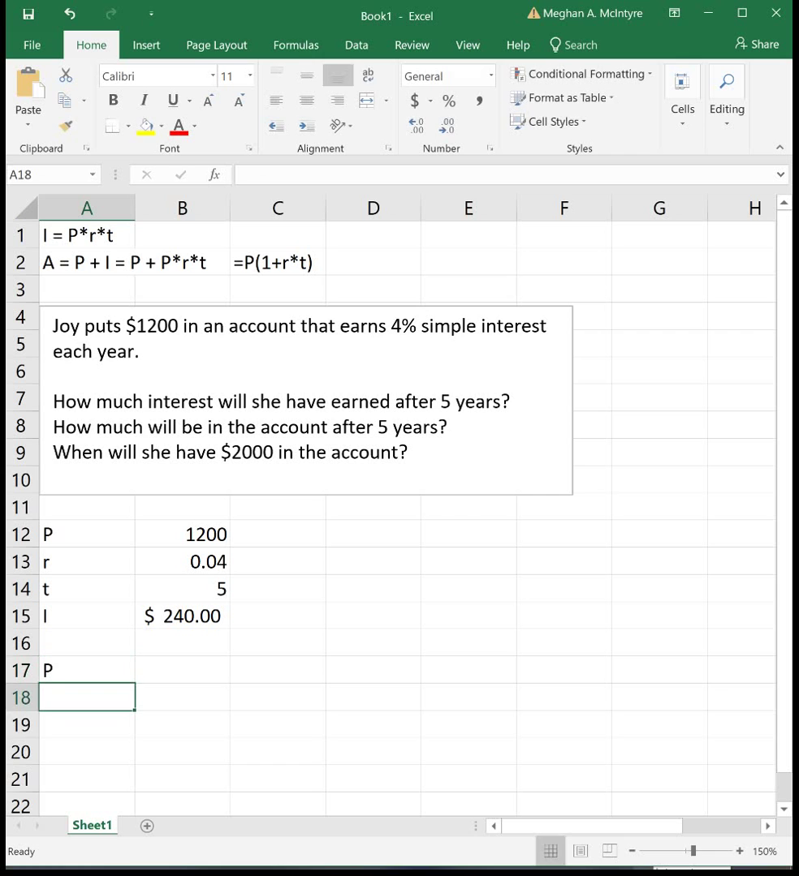
type("r")
key("Return")
type("t")
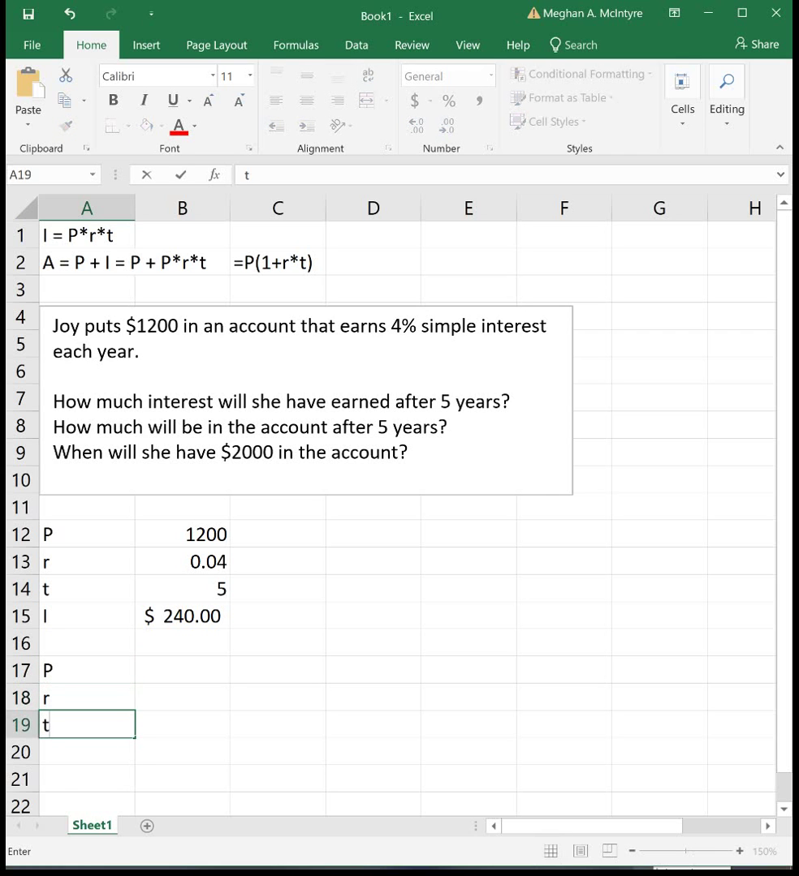
key("Return")
type("A")
key("Tab")
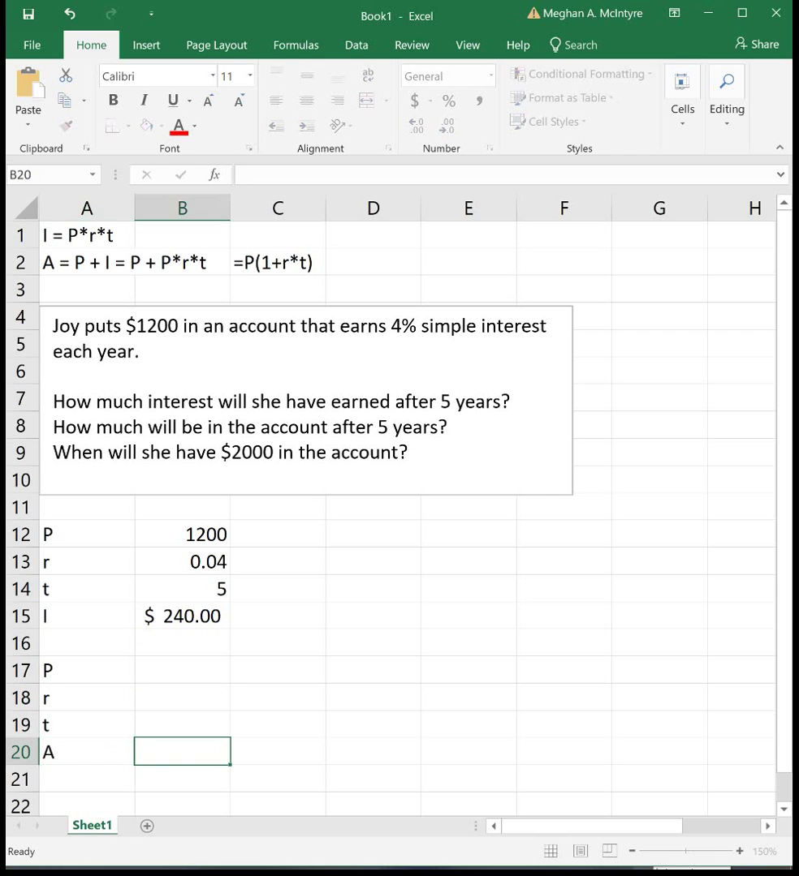
Enter the account total formula =B17*(1+B18*B19) in cell B20, beside the A label
type("=")
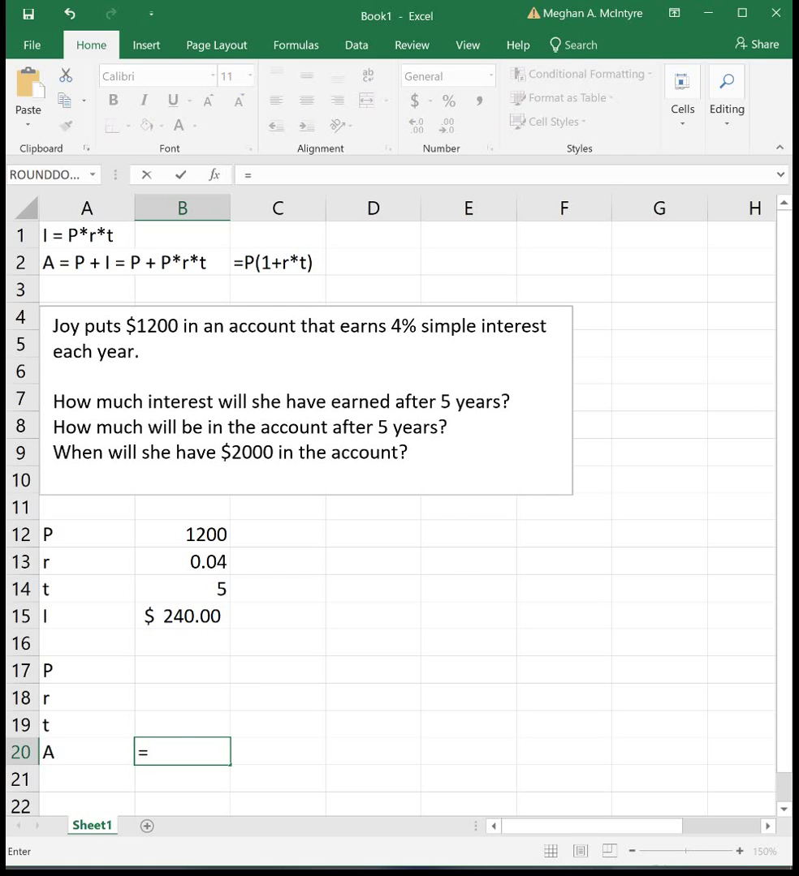
left_click(199, 672)
type("*")
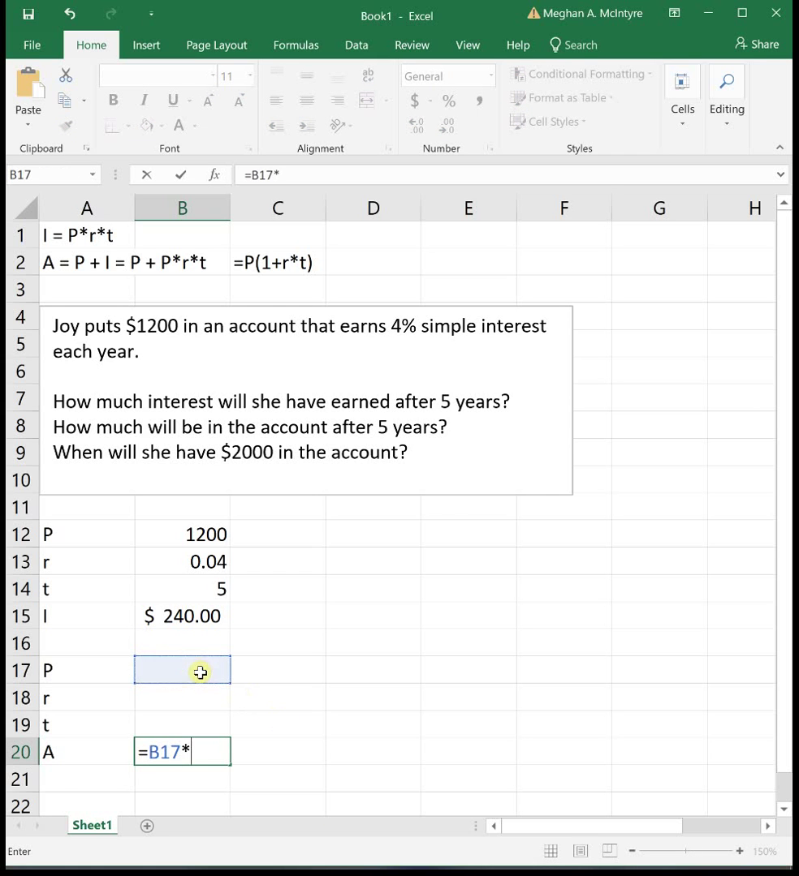
type("(1+")
left_click(197, 700)
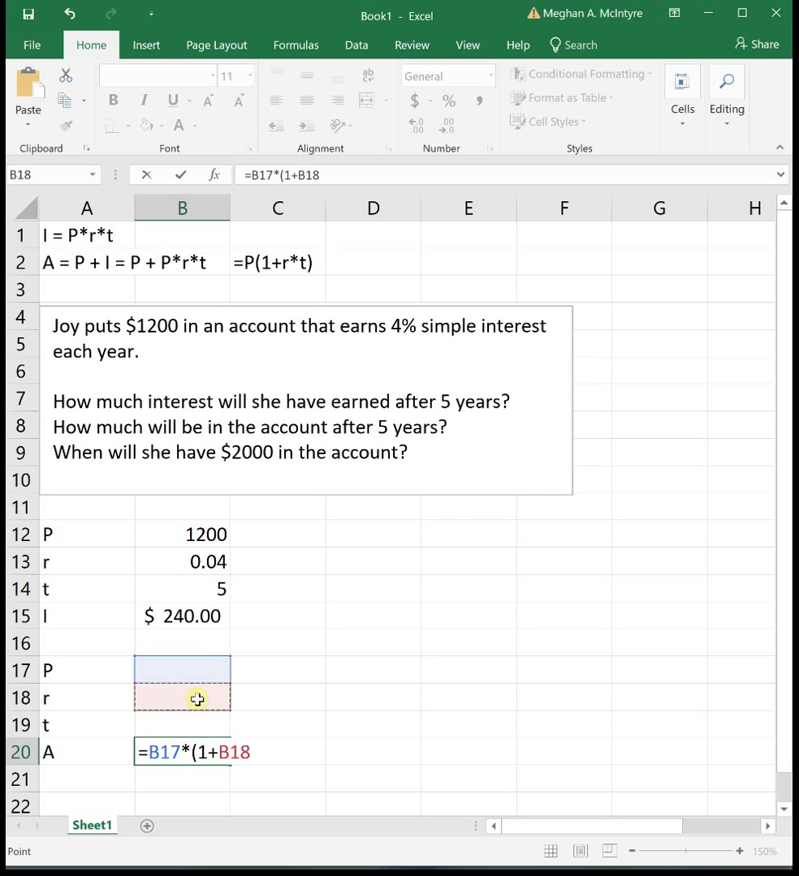
type("*")
left_click(200, 733)
type(")")
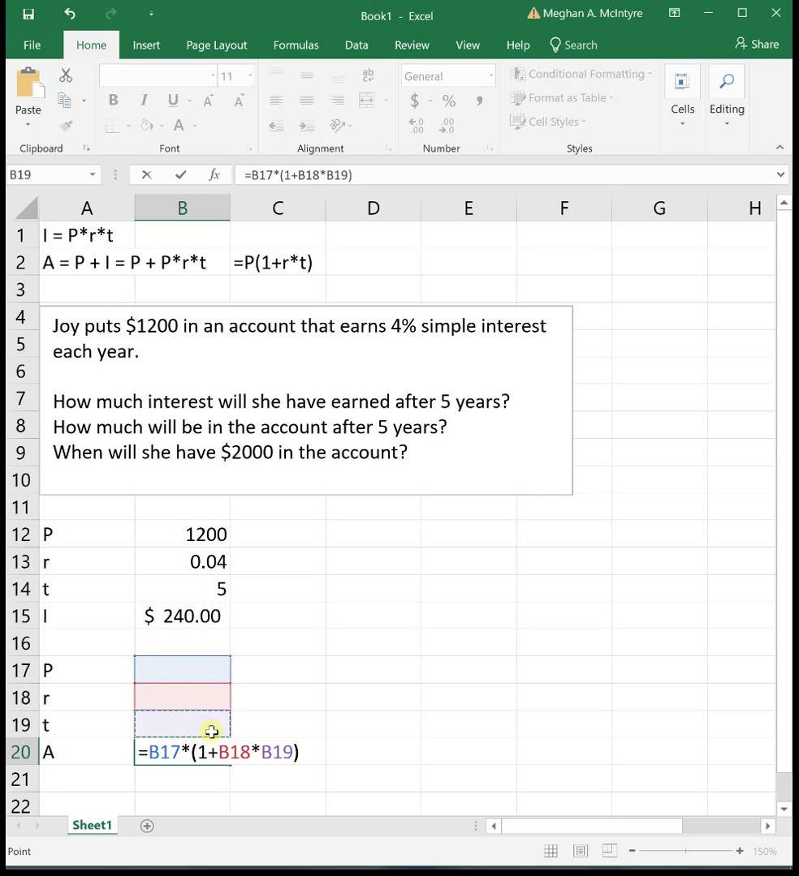
key("Return")
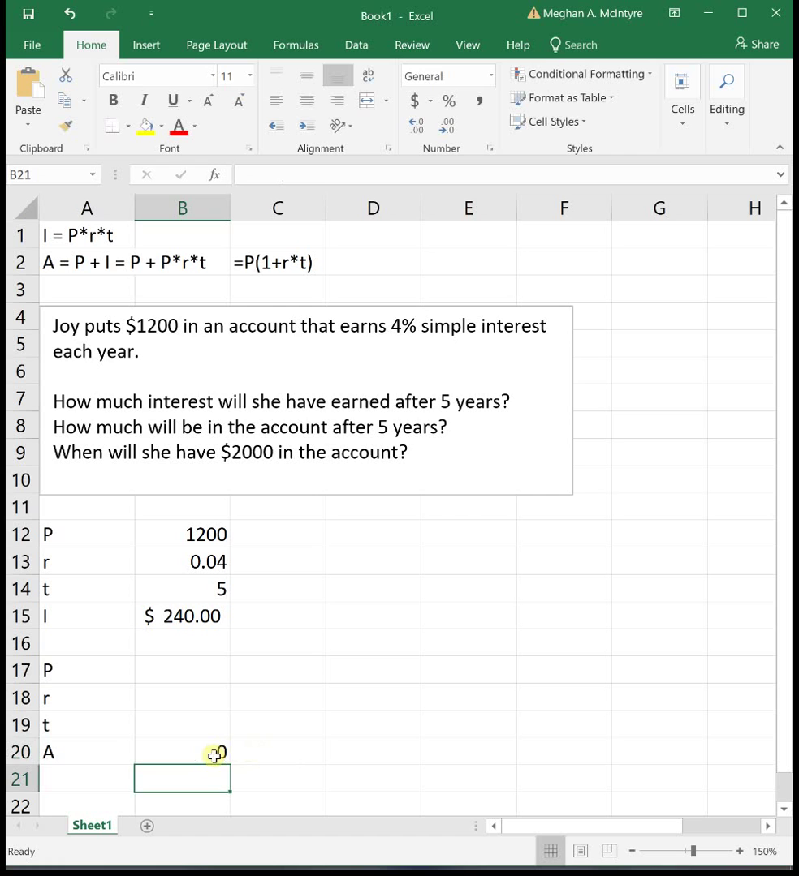
Enter 1200, 0.04 and 5 in cells B17 to B19, and format the account total in B20 as dollar accounting
left_click(153, 671)
type("1200")
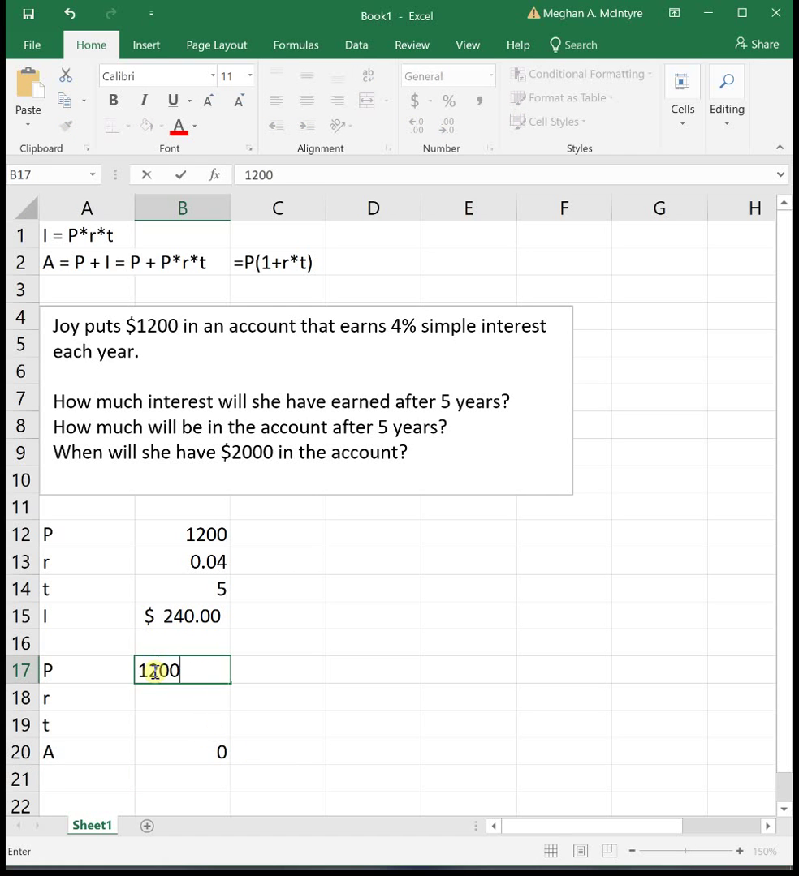
key("Return")
type("0.04")
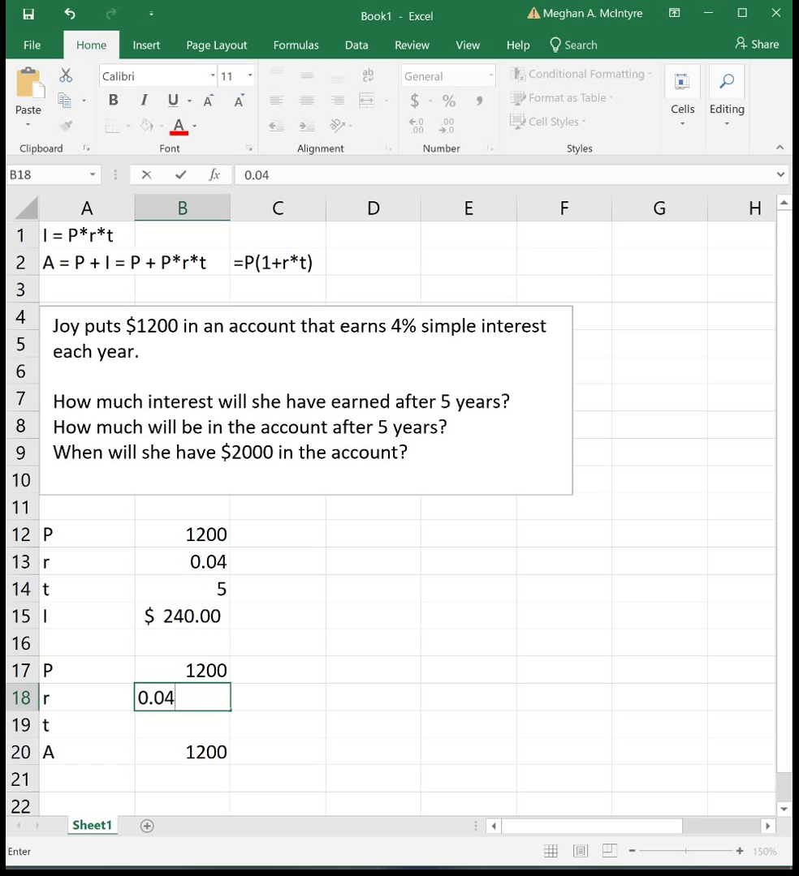
key("Return")
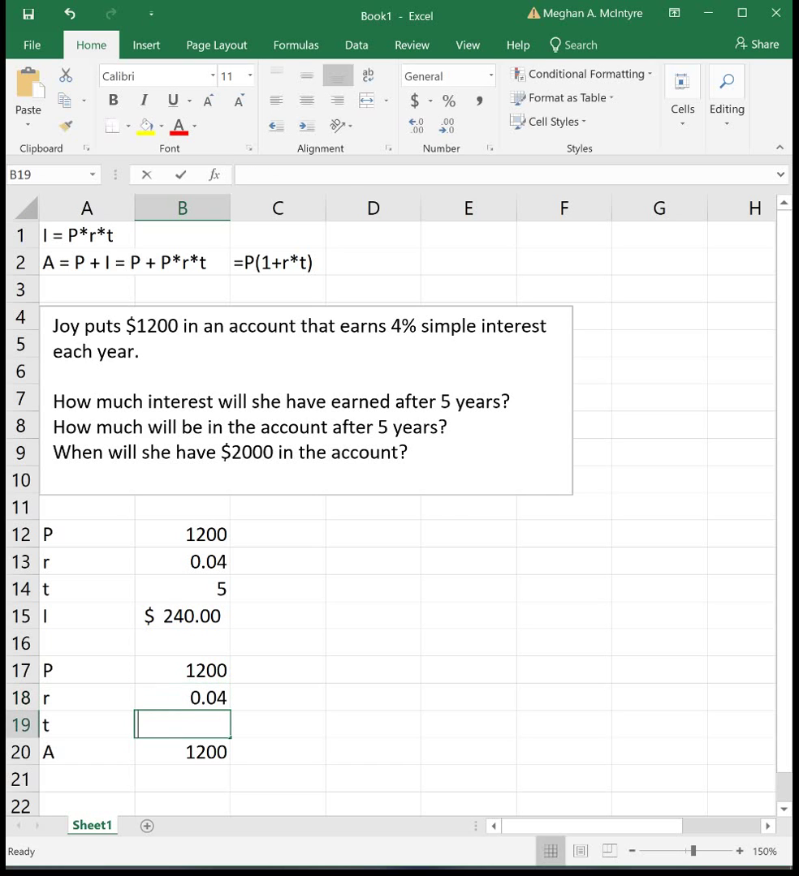
type("5")
key("Return")
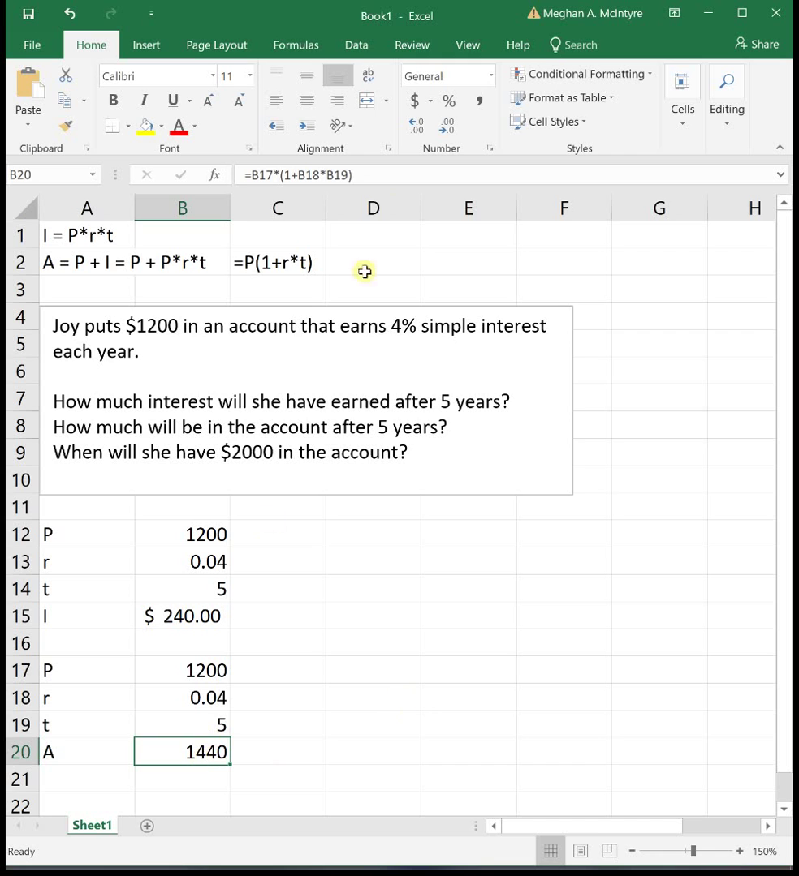
left_click(414, 101)
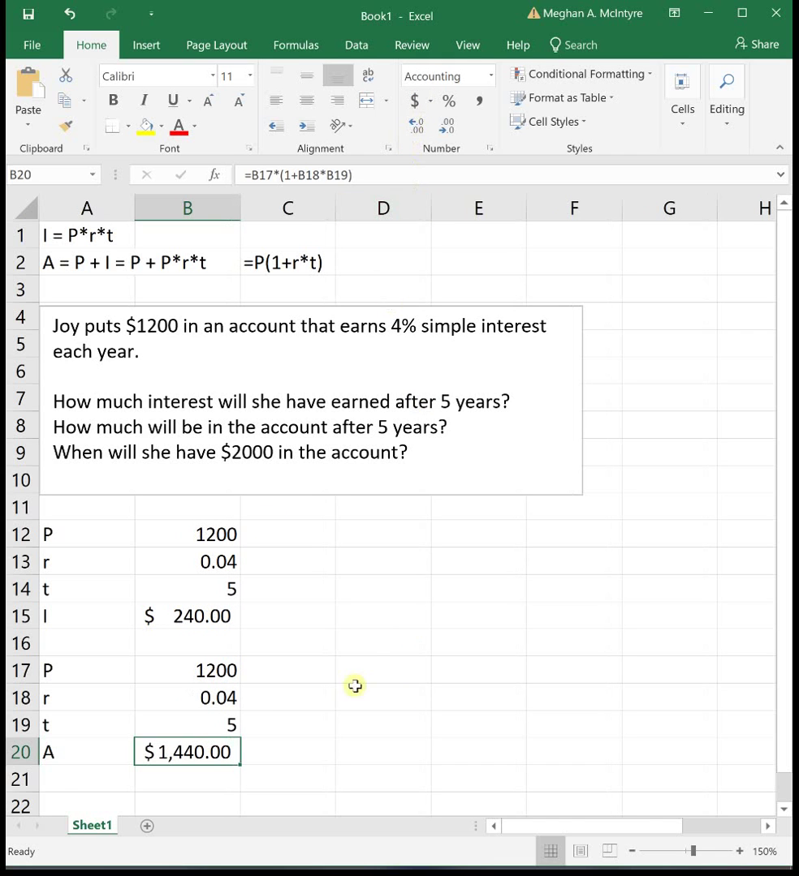
Enter the check formula =1200+240 in cell D15 to add the principal and the interest
left_click(366, 622)
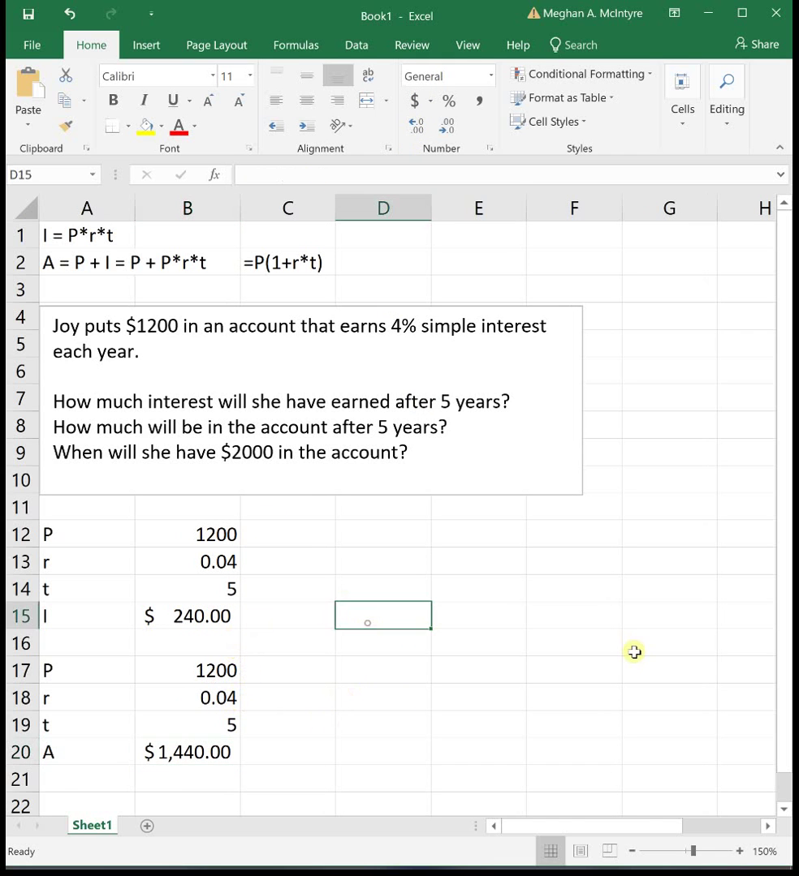
type("=1200")
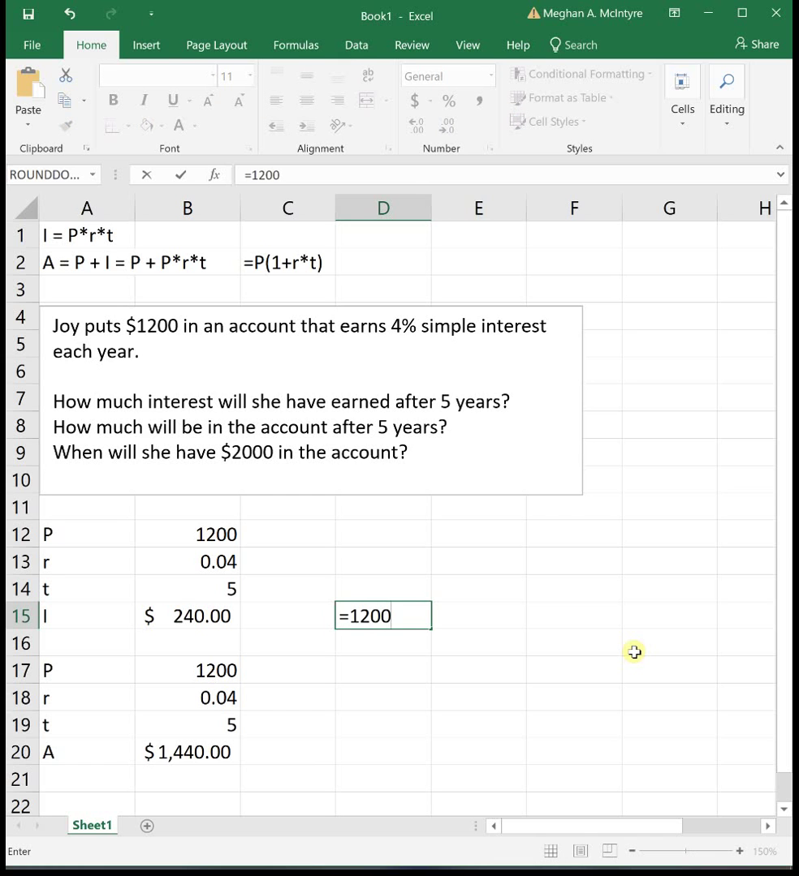
type("+240")
key("Return")
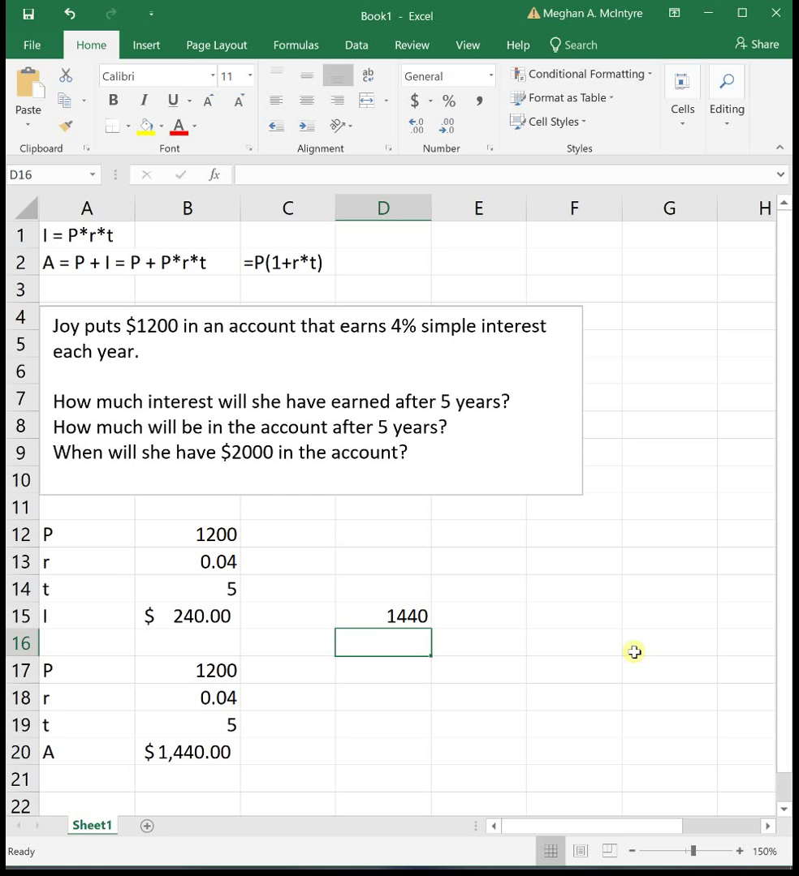
Examine the formulas behind the check sum in D15 and the account total in B20
double_click(401, 615)
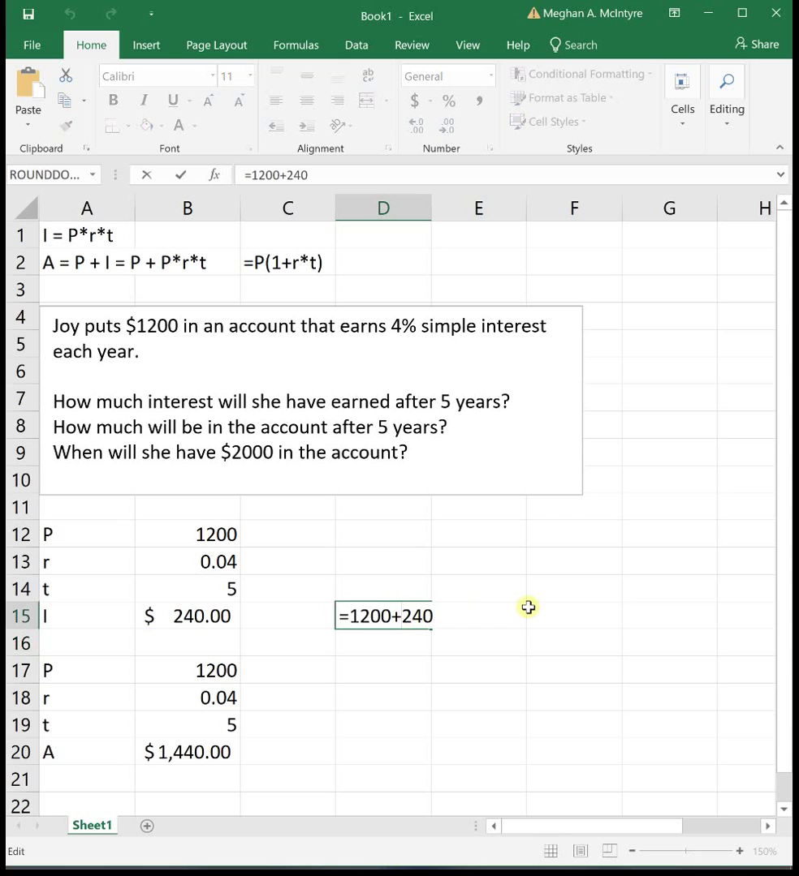
left_click(204, 761)
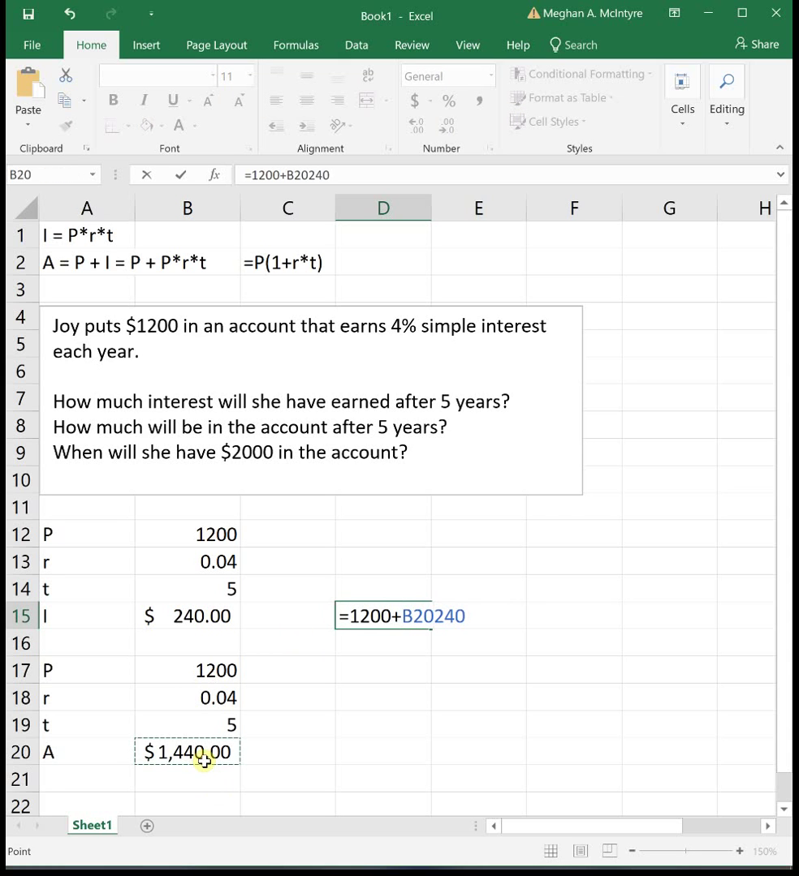
key("Escape")
key("Return")
left_click(205, 756)
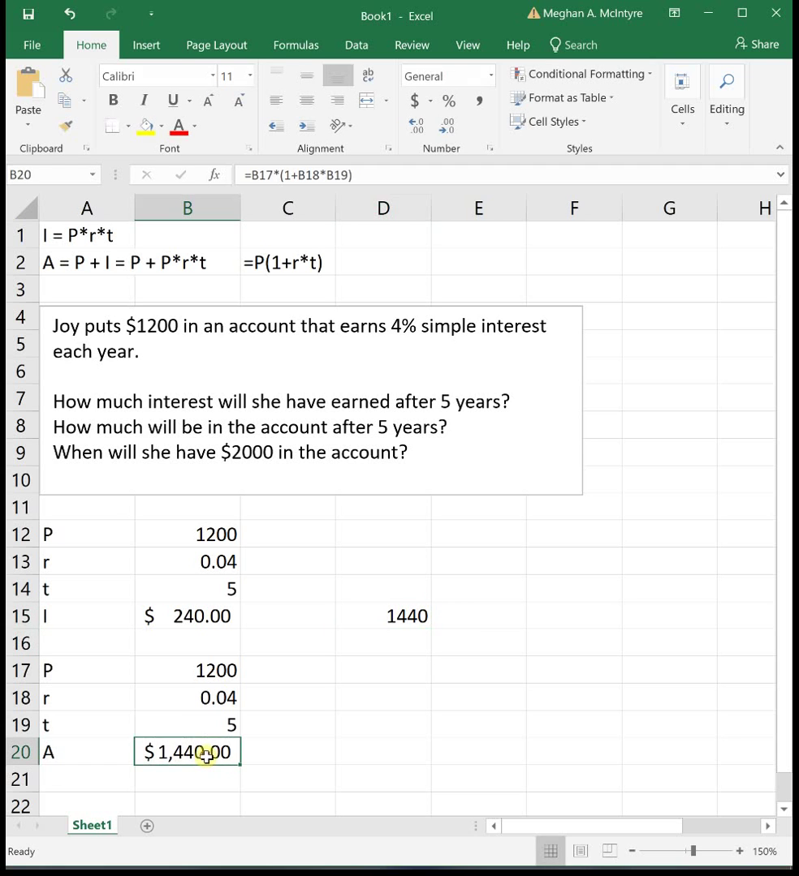
double_click(205, 757)
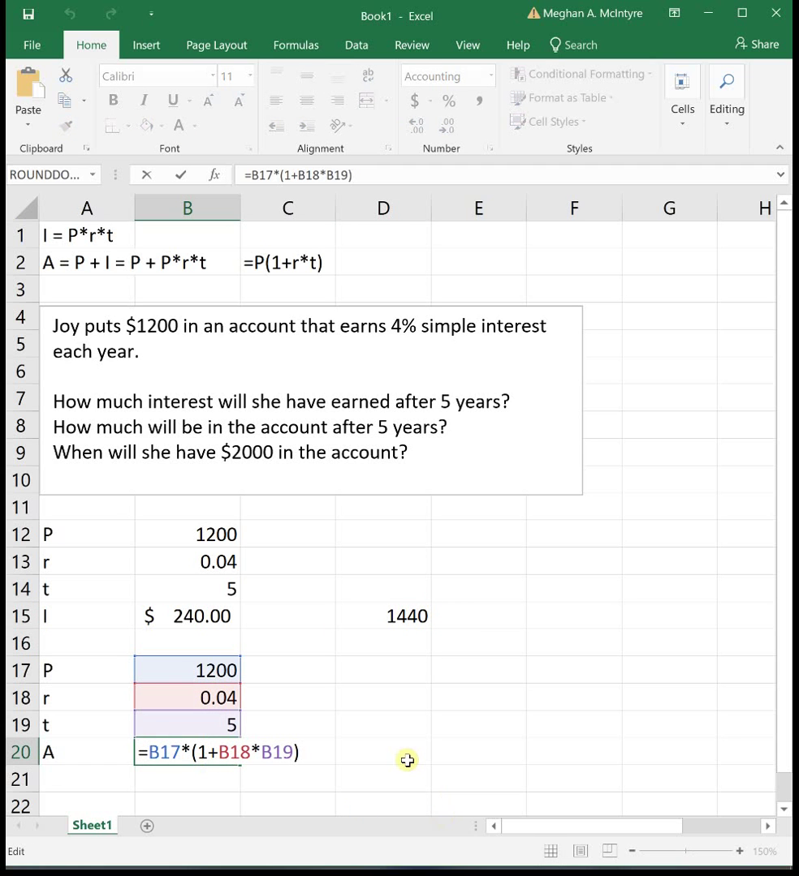
key("Return")
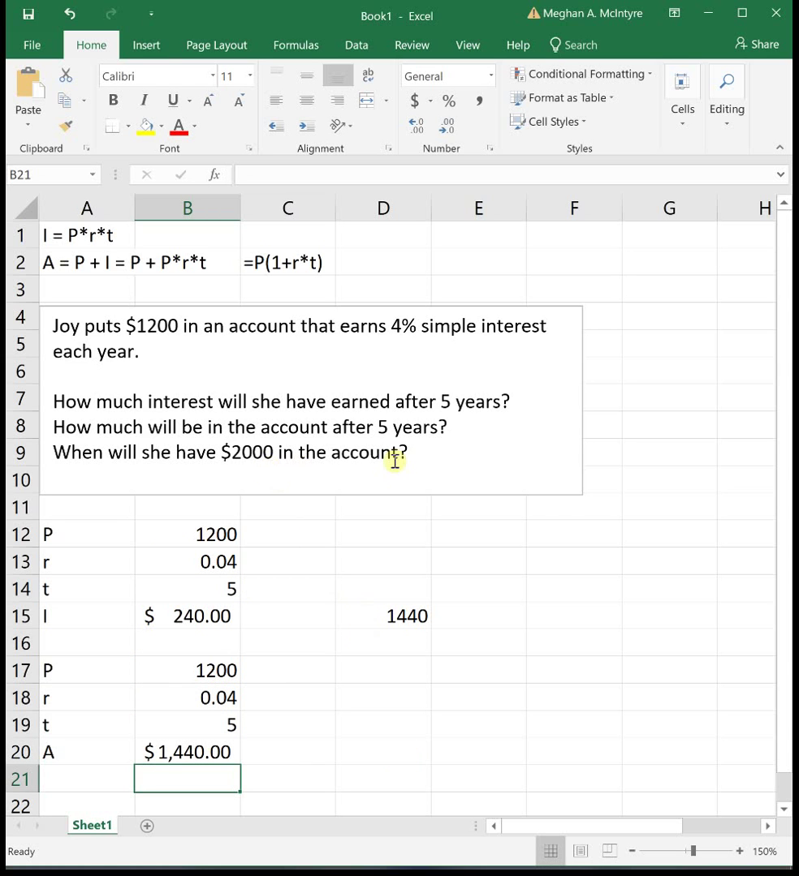
Copy the account total formula from B20 into C20, and fill the unknown time cell C19 with yellow
left_click(213, 755)
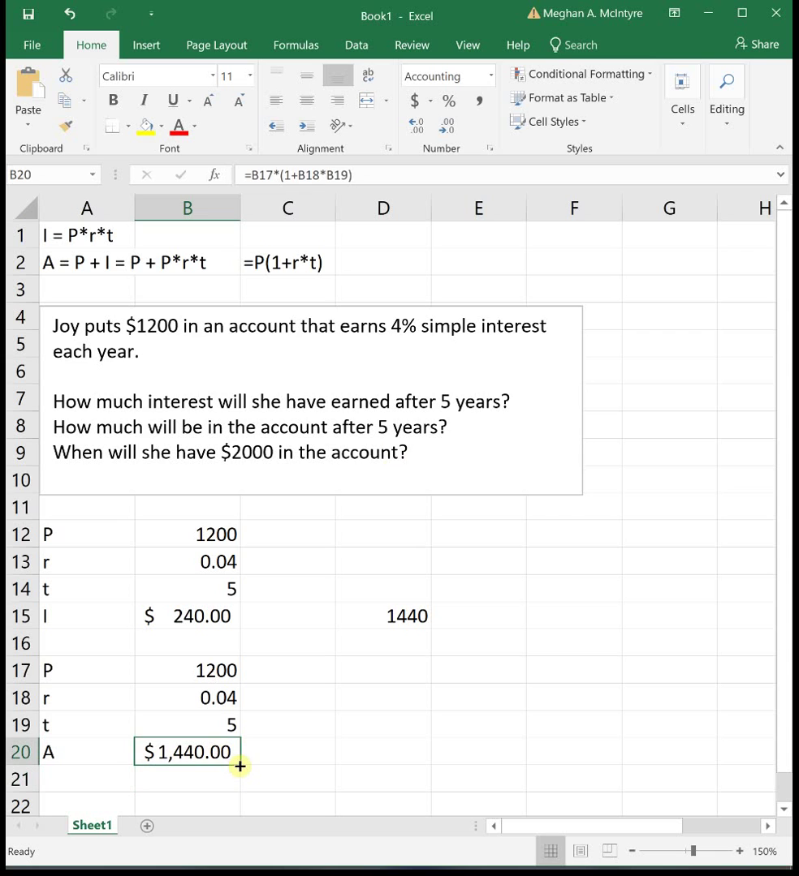
left_click_drag(241, 764, 303, 753)
left_click(302, 753)
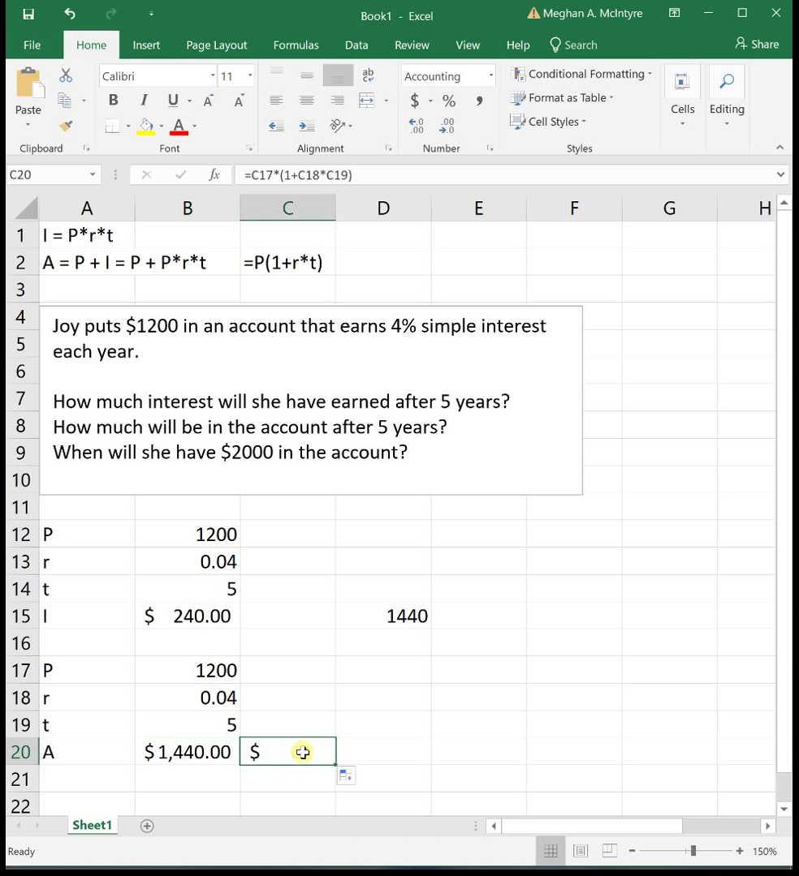
left_click(294, 722)
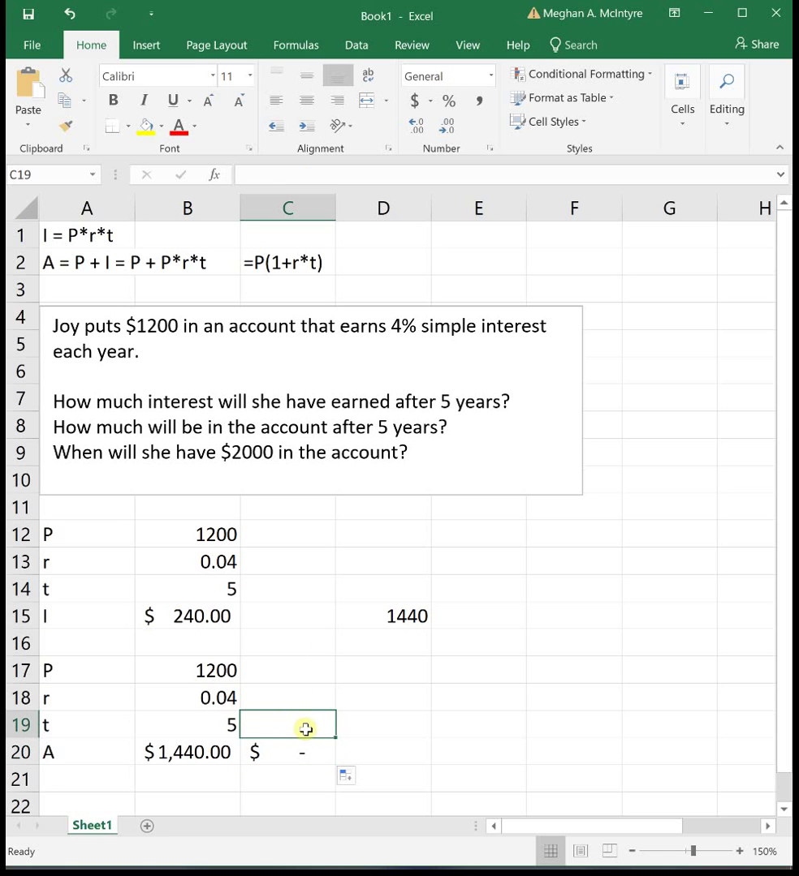
left_click(146, 125)
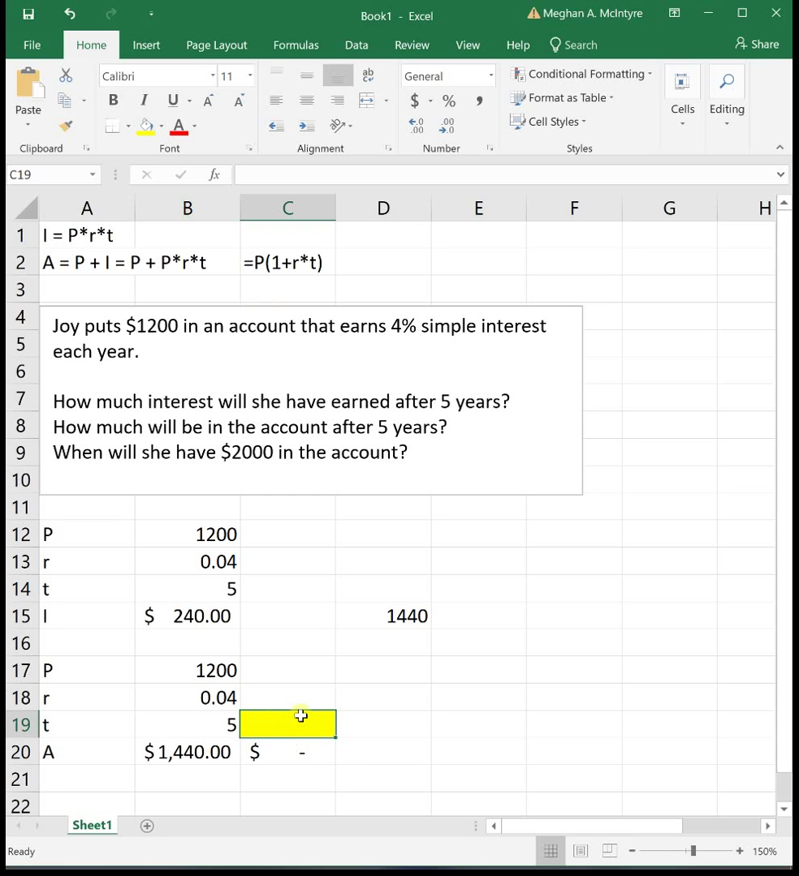
Enter 1200 in C17 and 0.04 in C18, and widen column C enough to show the total in C20
left_click(309, 667)
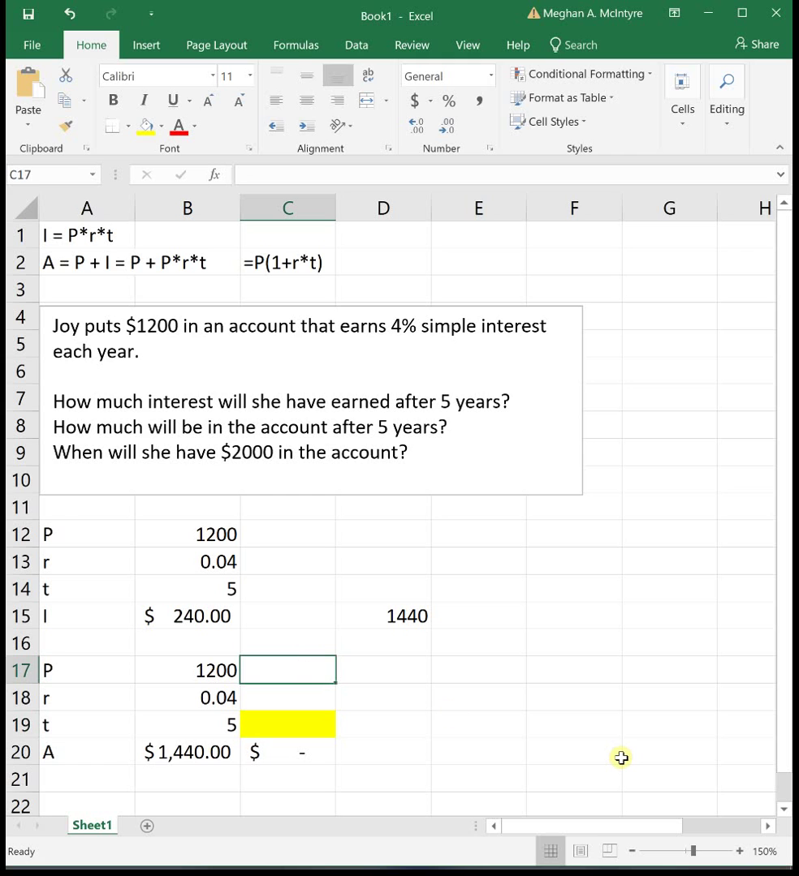
type("1200")
key("ctrl+Return")
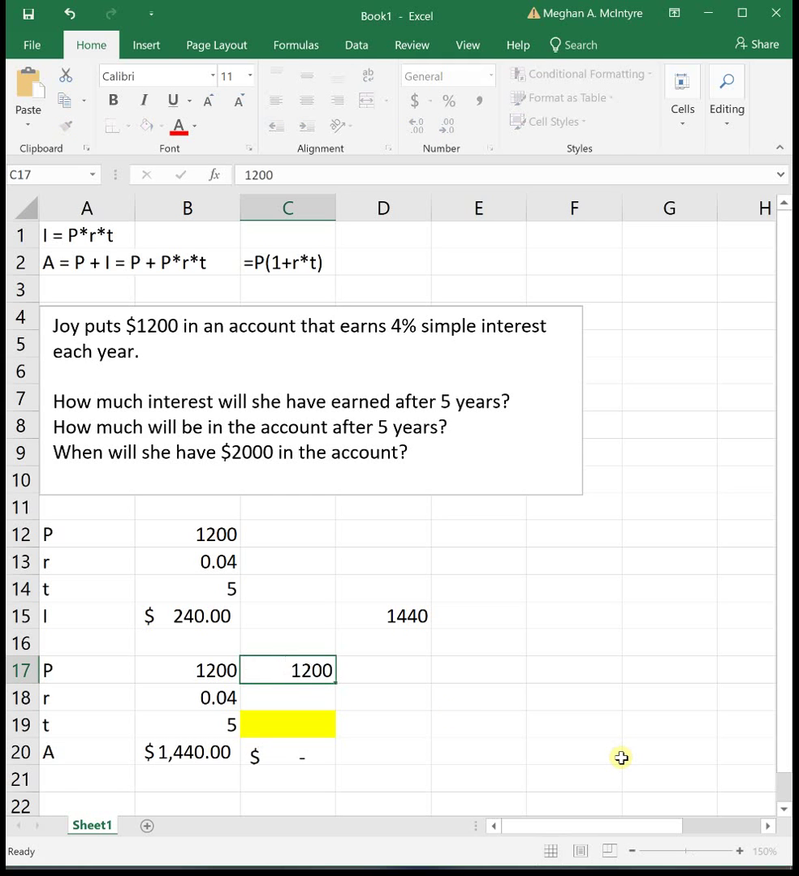
key("Return")
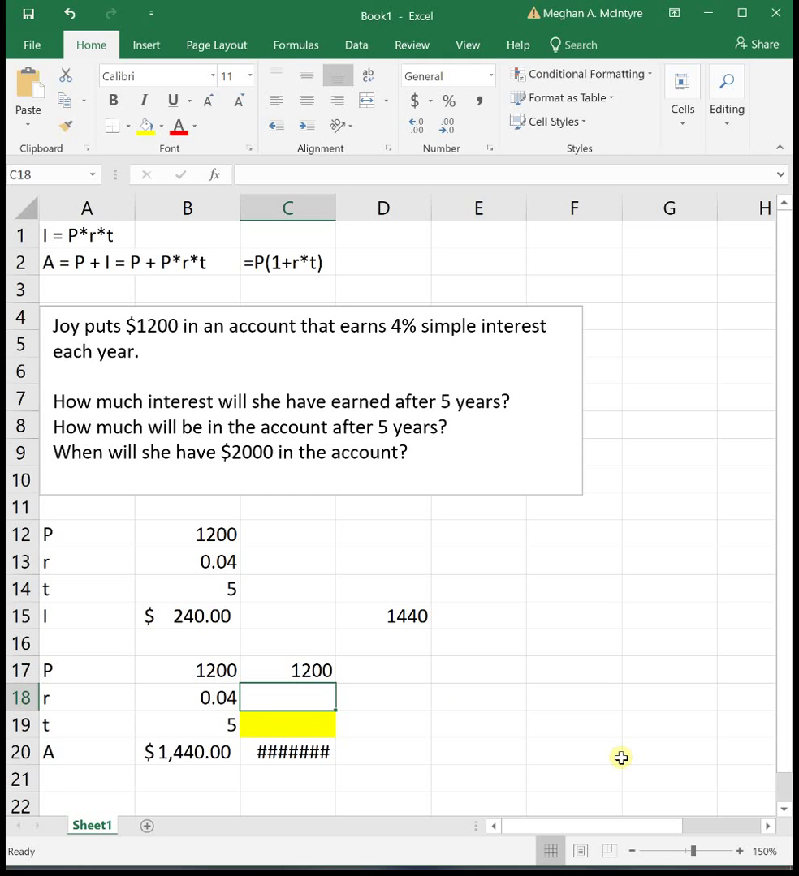
type("0.04")
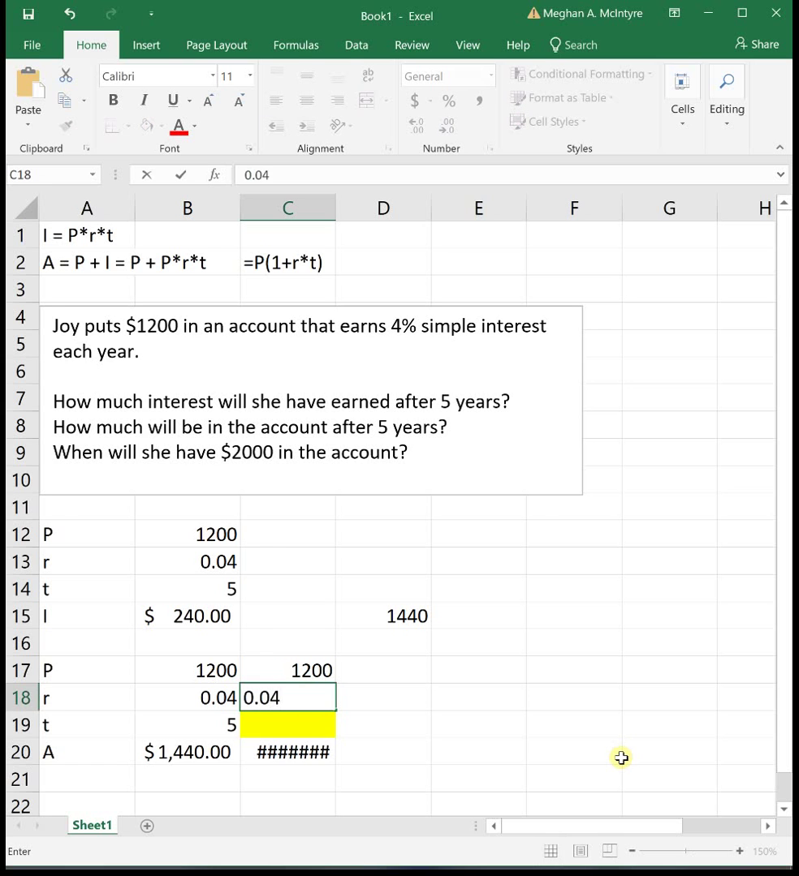
key("Return")
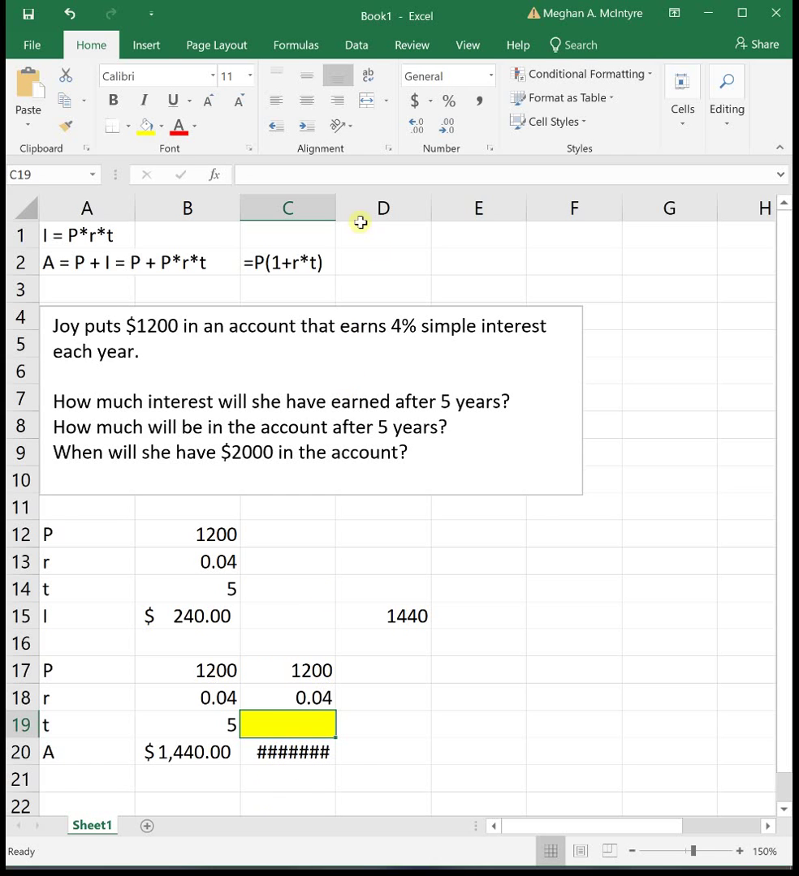
left_click_drag(337, 202, 355, 204)
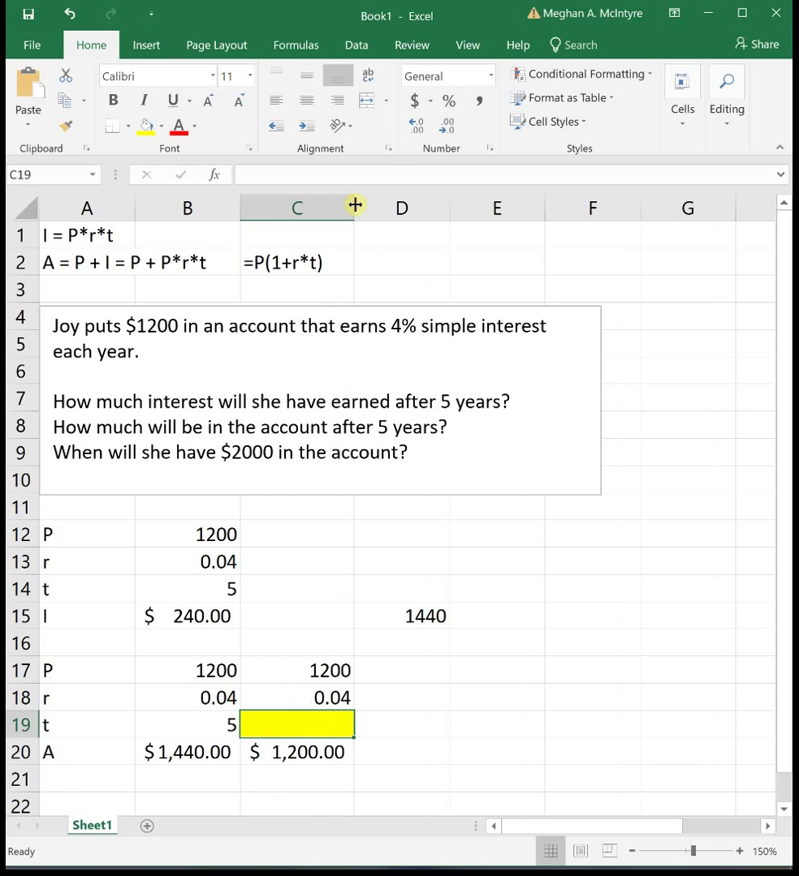
Run Goal Seek to set C20 to 2000 by changing C19, keep the solution and select the solved time cell
left_click(332, 752)
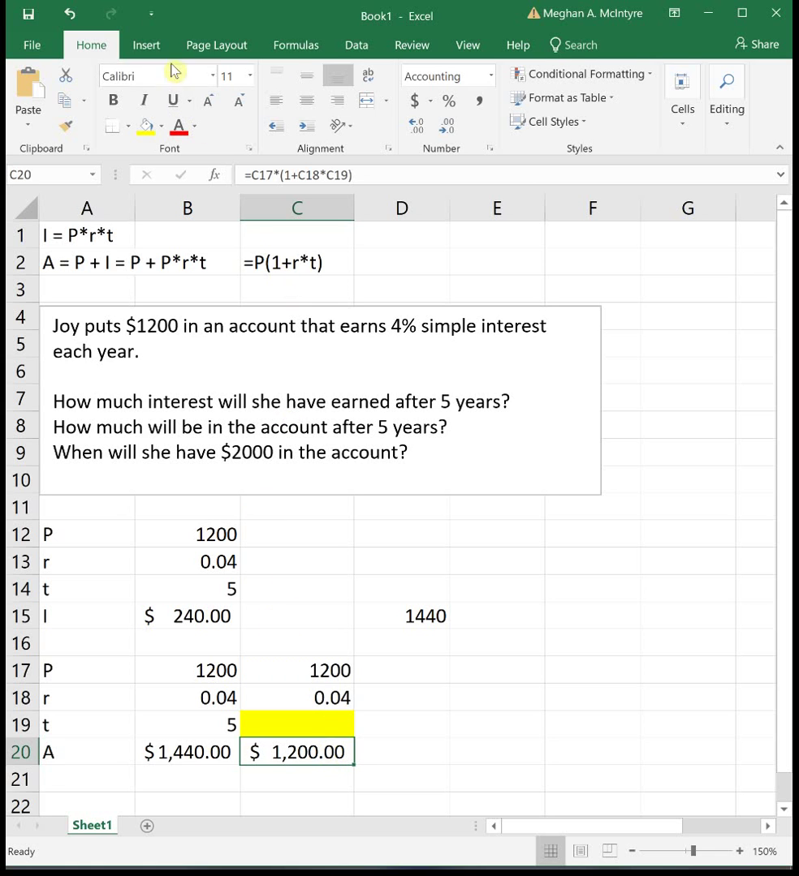
left_click(355, 50)
left_click(590, 128)
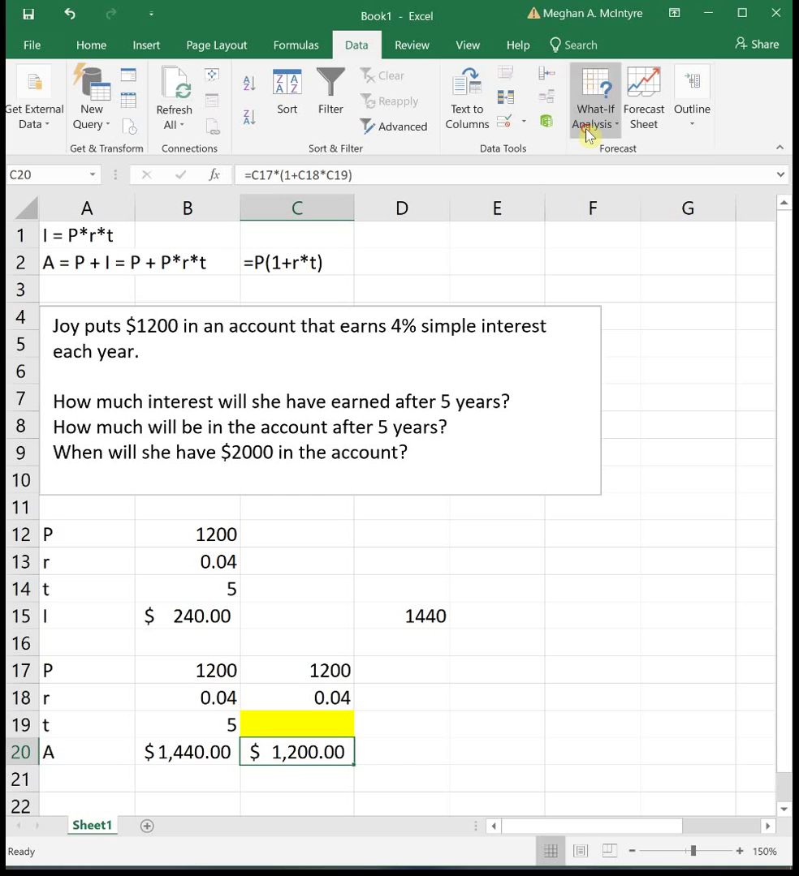
left_click(595, 177)
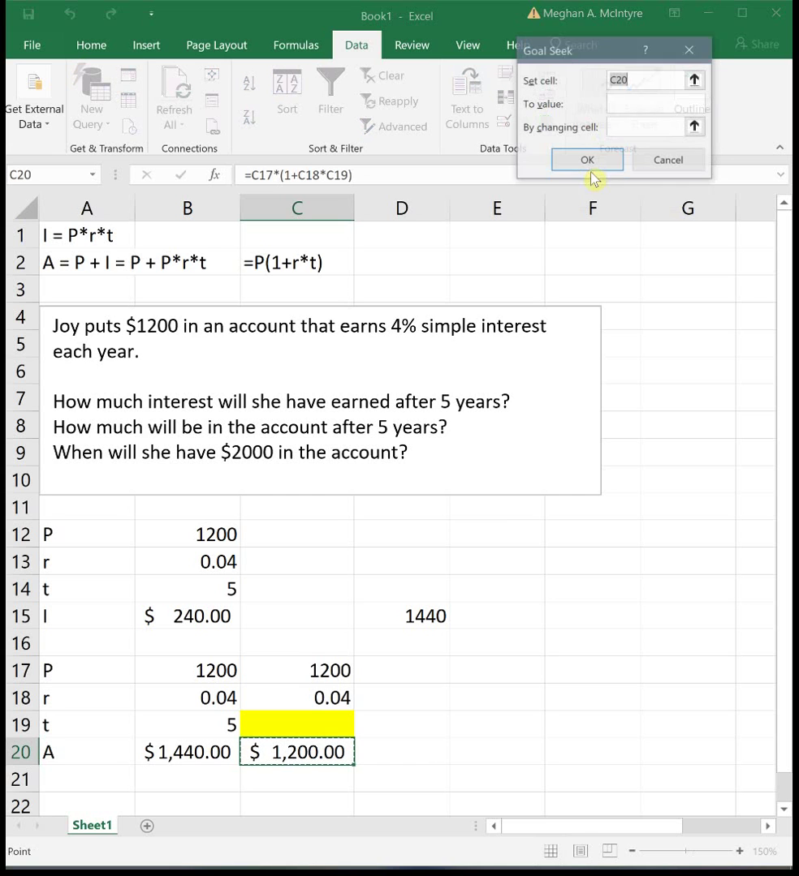
left_click(618, 106)
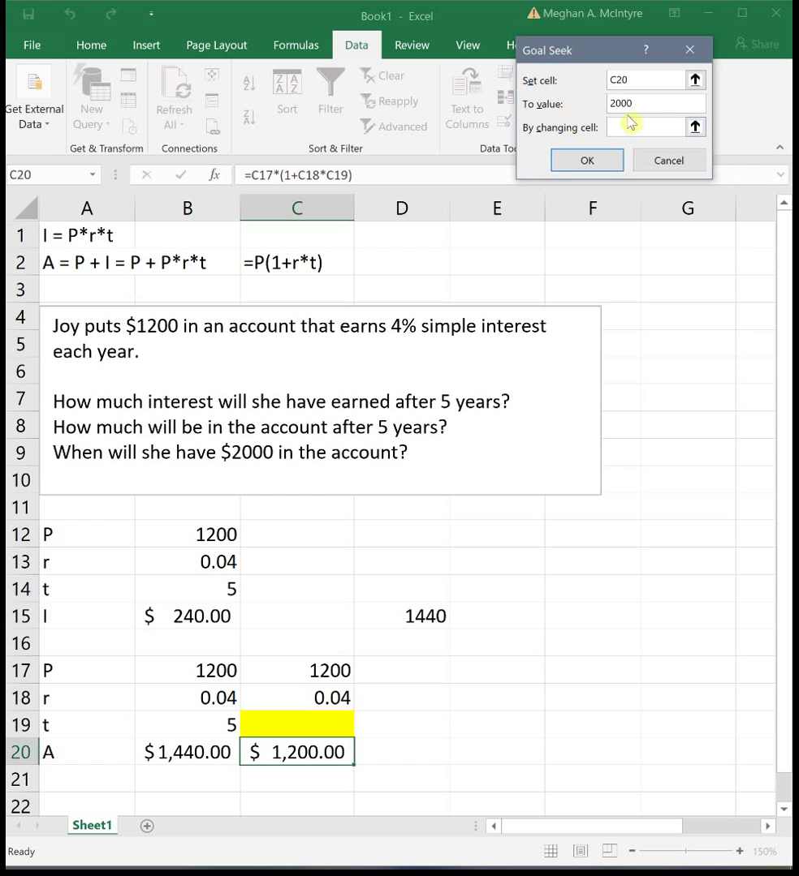
left_click(652, 128)
left_click(332, 724)
left_click(599, 161)
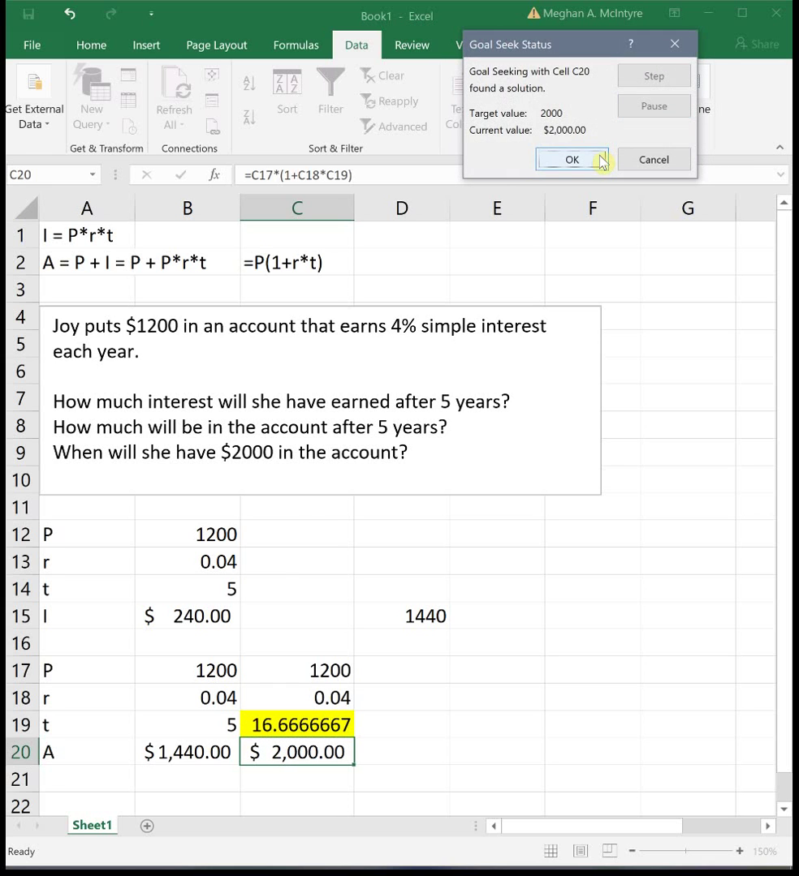
left_click(601, 160)
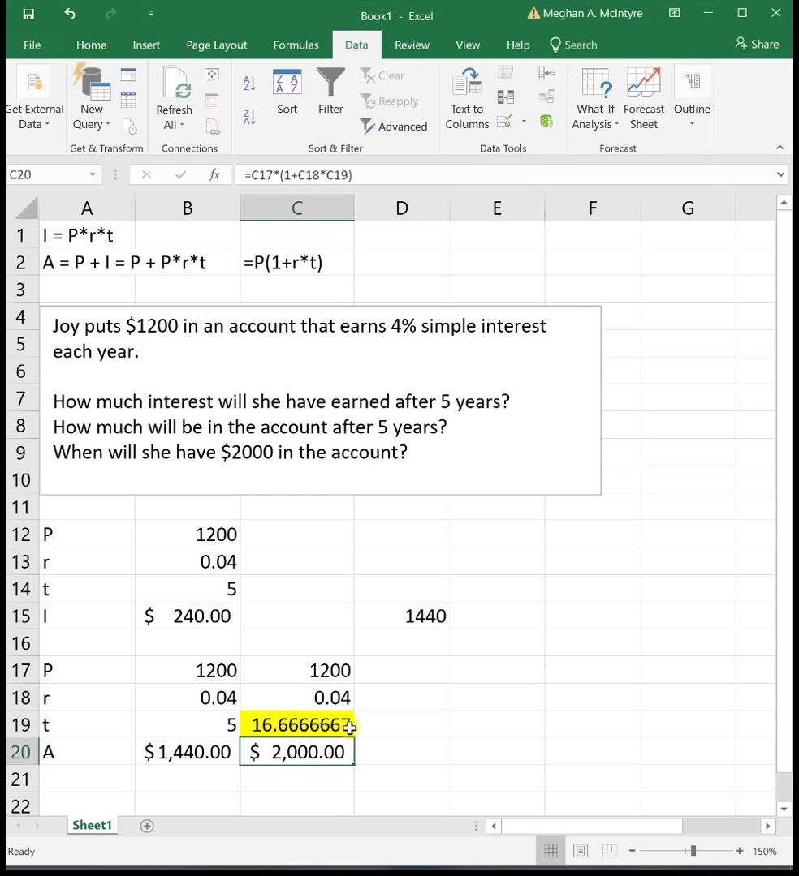
left_click(349, 728)
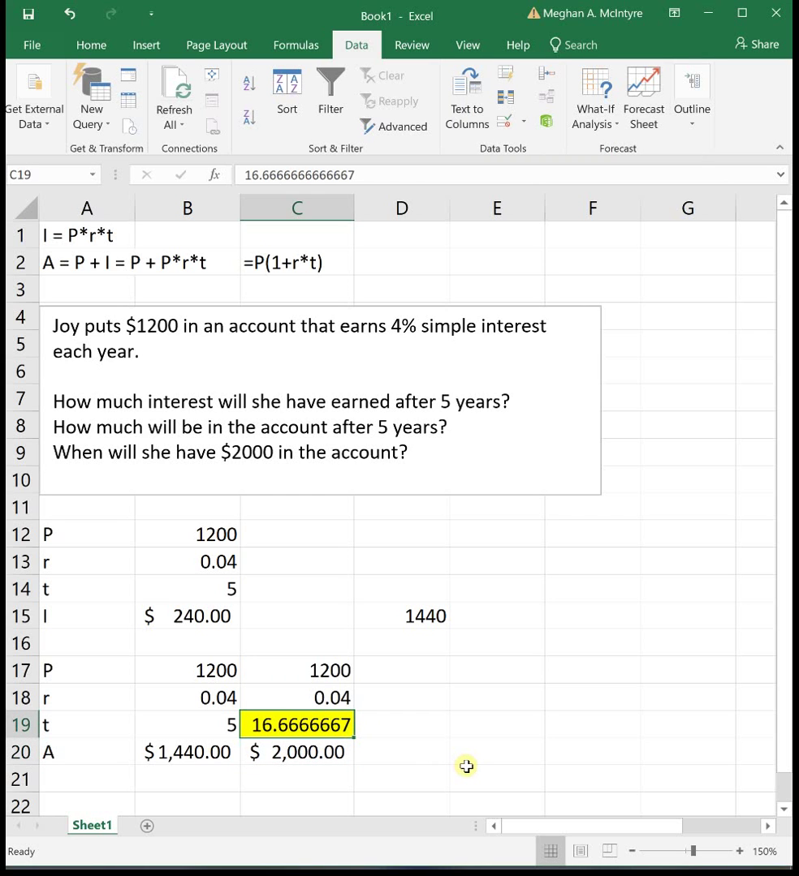